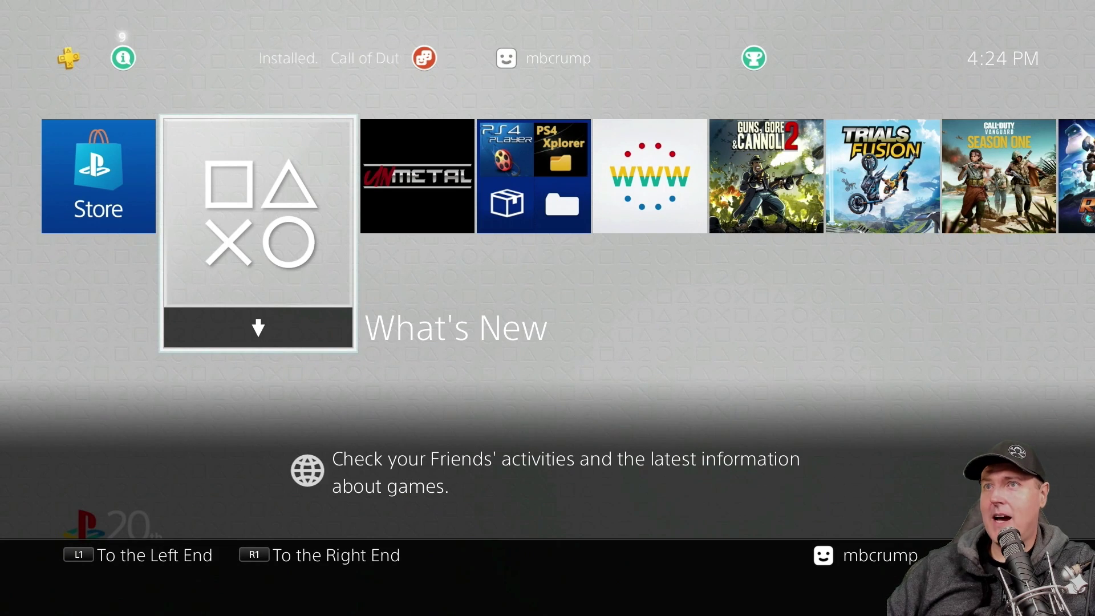
Browse the installed games on the console's home screen as far as Ratchet & Clank.
{"action": "key", "text": "Right"}
{"action": "key", "text": "Right"}
{"action": "key", "text": "Right"}
{"action": "key", "text": "Right"}
{"action": "key", "text": "Right"}
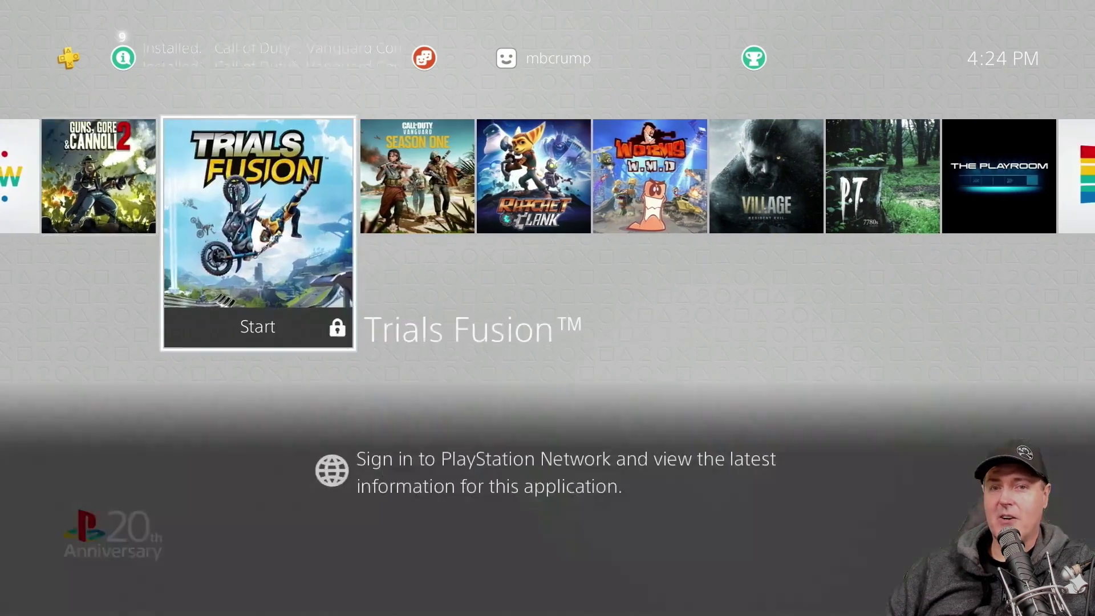
{"action": "key", "text": "Right"}
{"action": "key", "text": "Right"}
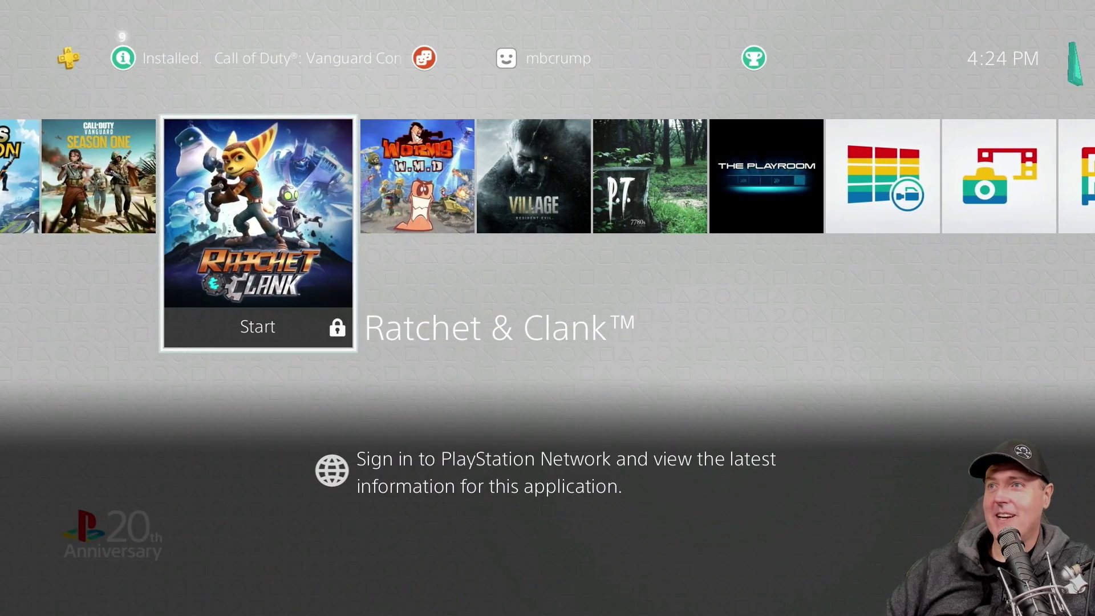
Open the console's Settings from the function area above the games.
{"action": "key", "text": "Up"}
{"action": "key", "text": "Right"}
{"action": "key", "text": "Right"}
{"action": "key", "text": "Right"}
{"action": "key", "text": "Right"}
{"action": "key", "text": "Right"}
{"action": "key", "text": "Right"}
{"action": "key", "text": "Right"}
{"action": "key", "text": "Right"}
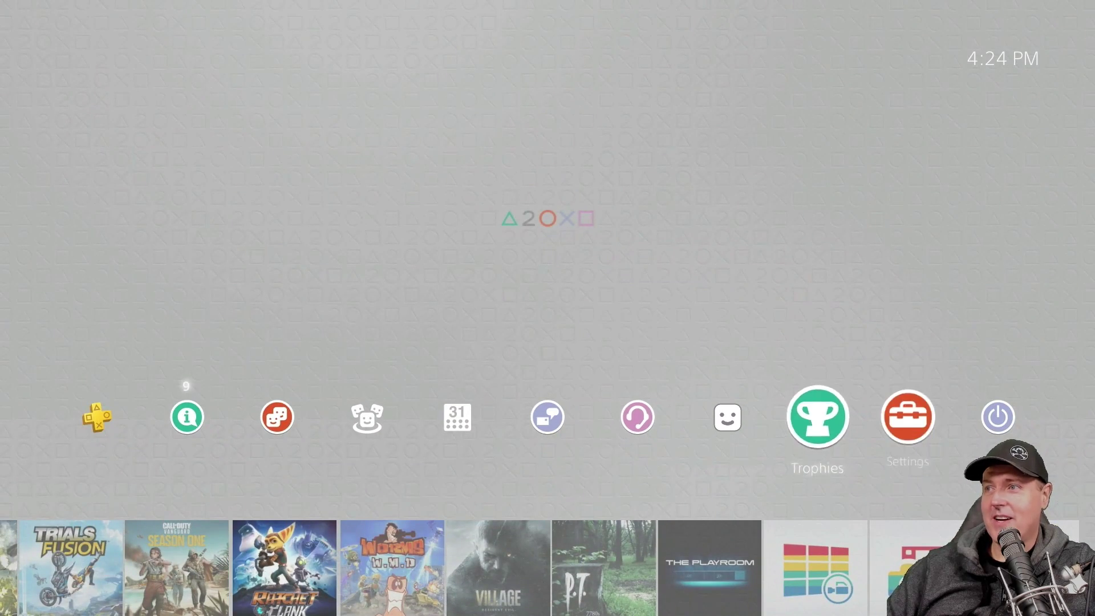
{"action": "key", "text": "Return"}
Open System Information in the console's System settings to check the installed software version.
{"action": "key", "text": "Down"}
{"action": "key", "text": "Down"}
{"action": "key", "text": "Down"}
{"action": "key", "text": "Down"}
{"action": "key", "text": "Down"}
{"action": "key", "text": "Down"}
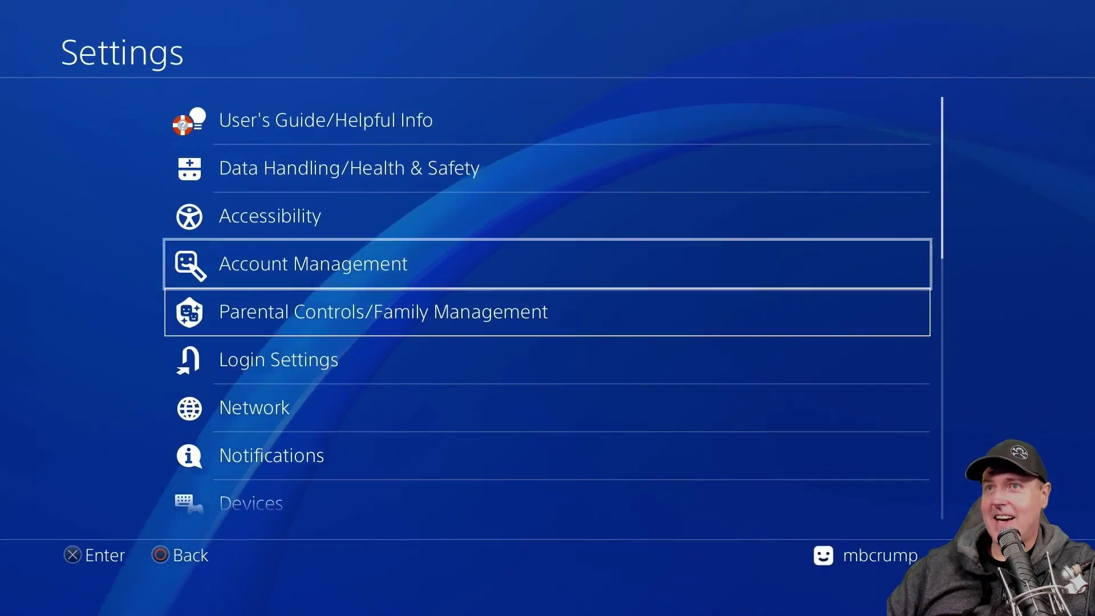
{"action": "key", "text": "Down"}
{"action": "key", "text": "Down"}
{"action": "key", "text": "Down"}
{"action": "key", "text": "Down"}
{"action": "key", "text": "Down"}
{"action": "key", "text": "Down"}
{"action": "key", "text": "Down"}
{"action": "key", "text": "Down"}
{"action": "key", "text": "Down"}
{"action": "key", "text": "Down"}
{"action": "key", "text": "Down"}
{"action": "key", "text": "Down"}
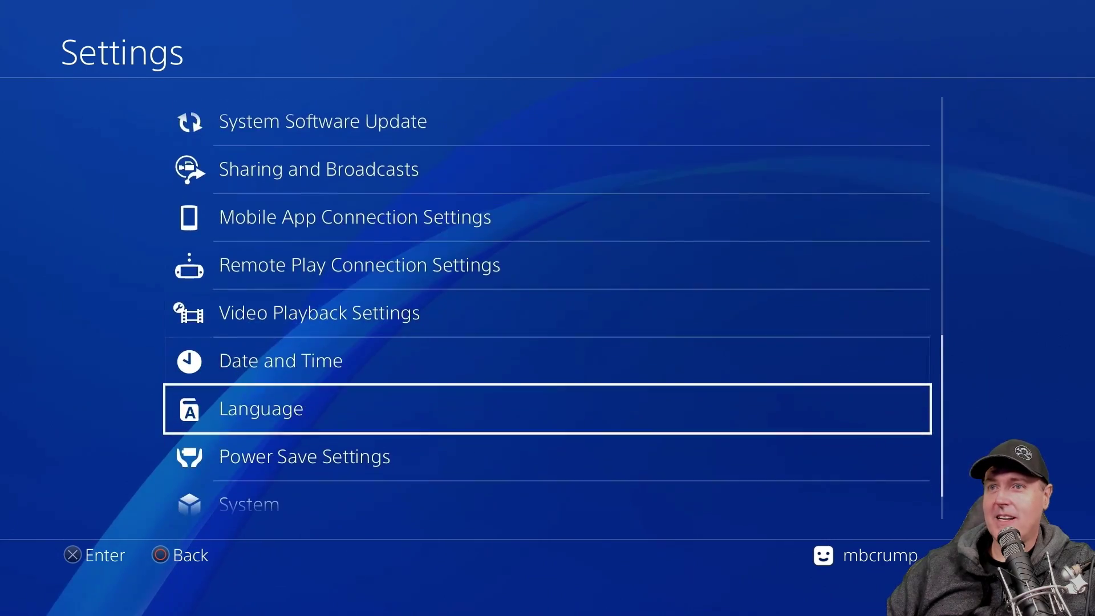
{"action": "key", "text": "Down"}
{"action": "key", "text": "Up"}
{"action": "key", "text": "Return"}
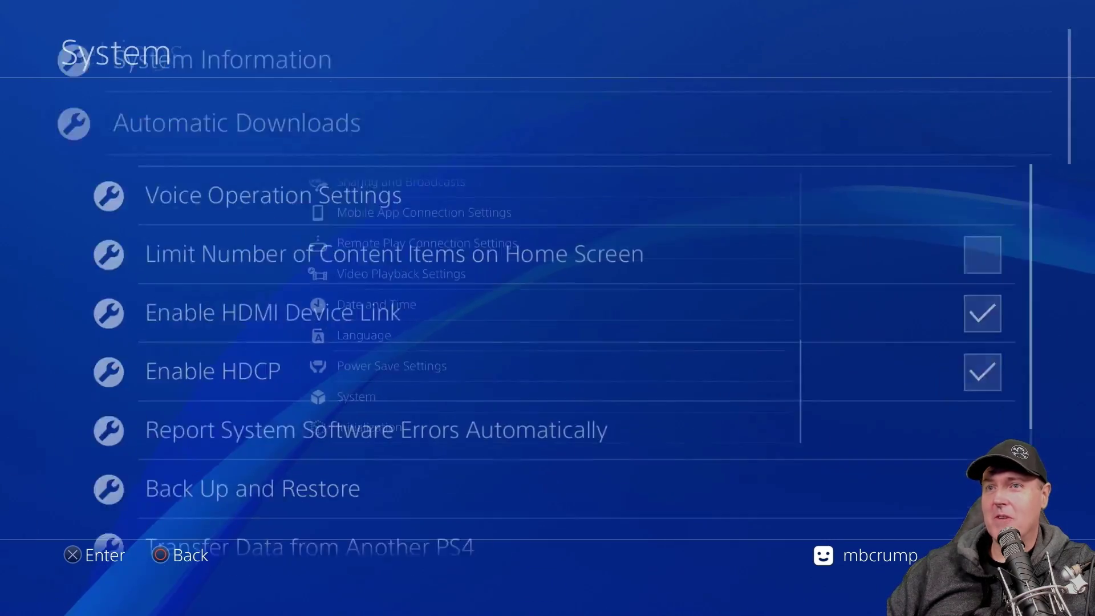
{"action": "key", "text": "Return"}
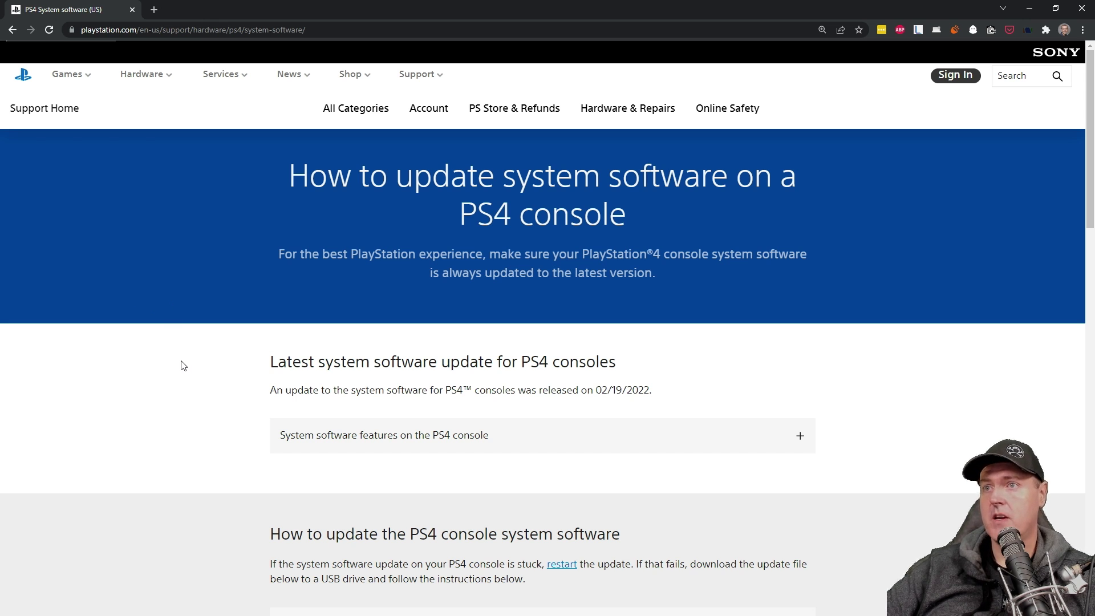
In the browser, expand the PS4 system software features and highlight the Version 9.04 and 9.03 notes.
{"action": "scroll", "coordinate": [172, 364], "scroll_direction": "down", "scroll_amount": 1}
{"action": "scroll", "coordinate": [171, 364], "scroll_direction": "down", "scroll_amount": 1}
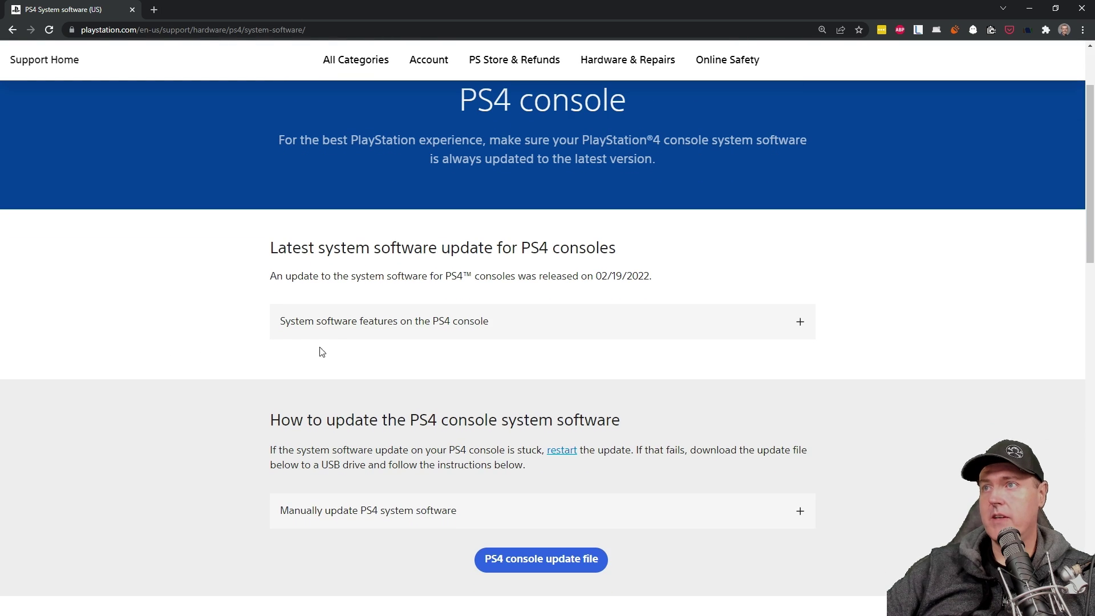
{"action": "left_click", "coordinate": [494, 329]}
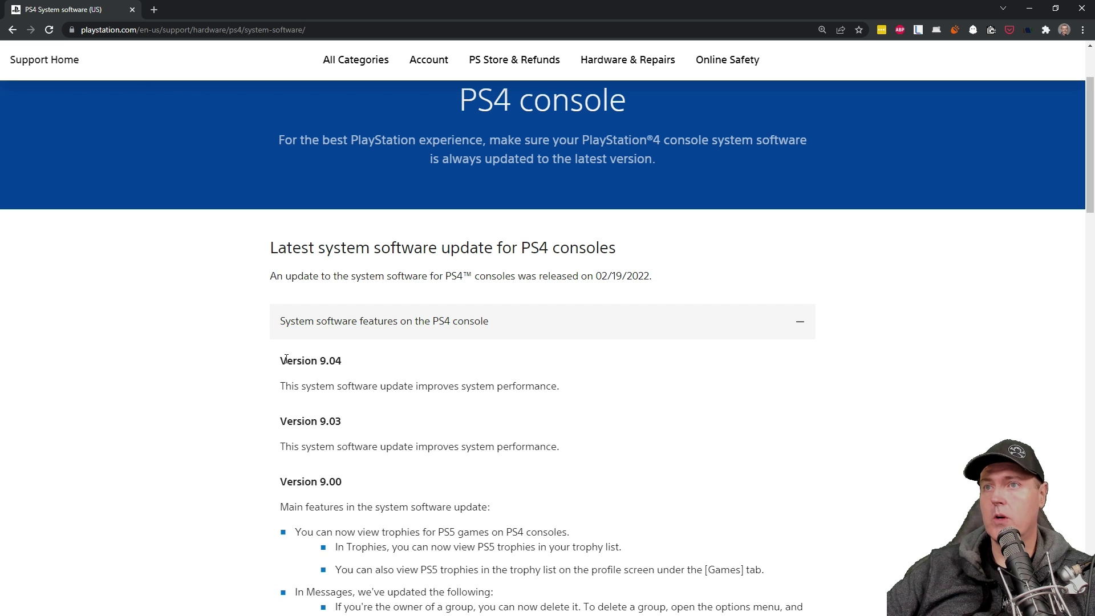
{"action": "left_click_drag", "start_coordinate": [280, 363], "coordinate": [576, 446]}
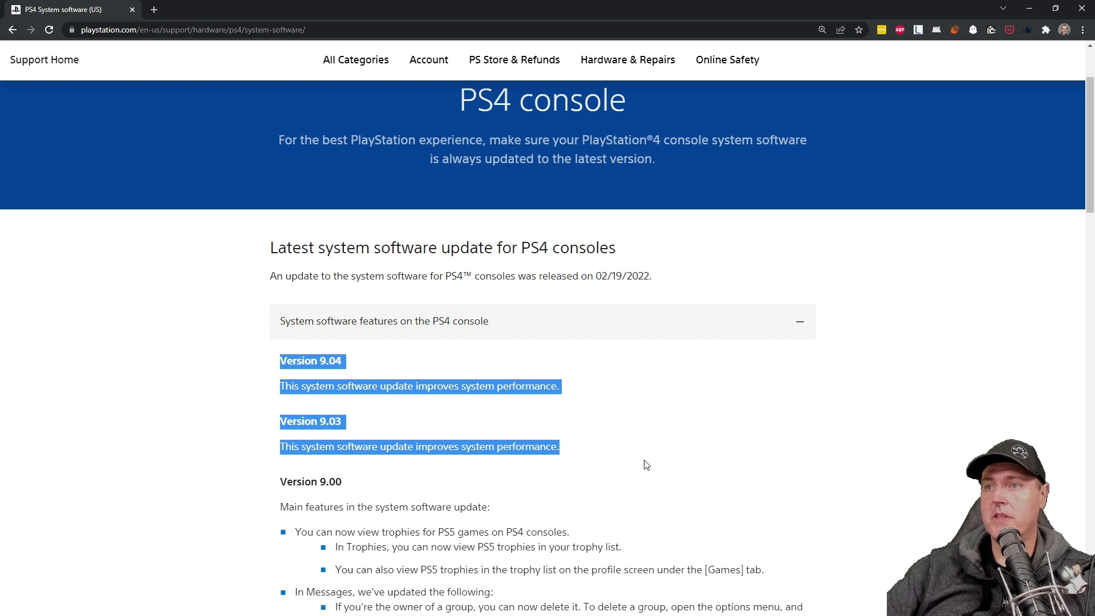
Highlight the Version 9.00 heading in the release notes, and collapse the system software features section.
{"action": "left_click", "coordinate": [464, 481]}
{"action": "scroll", "coordinate": [464, 481], "scroll_direction": "down", "scroll_amount": 3}
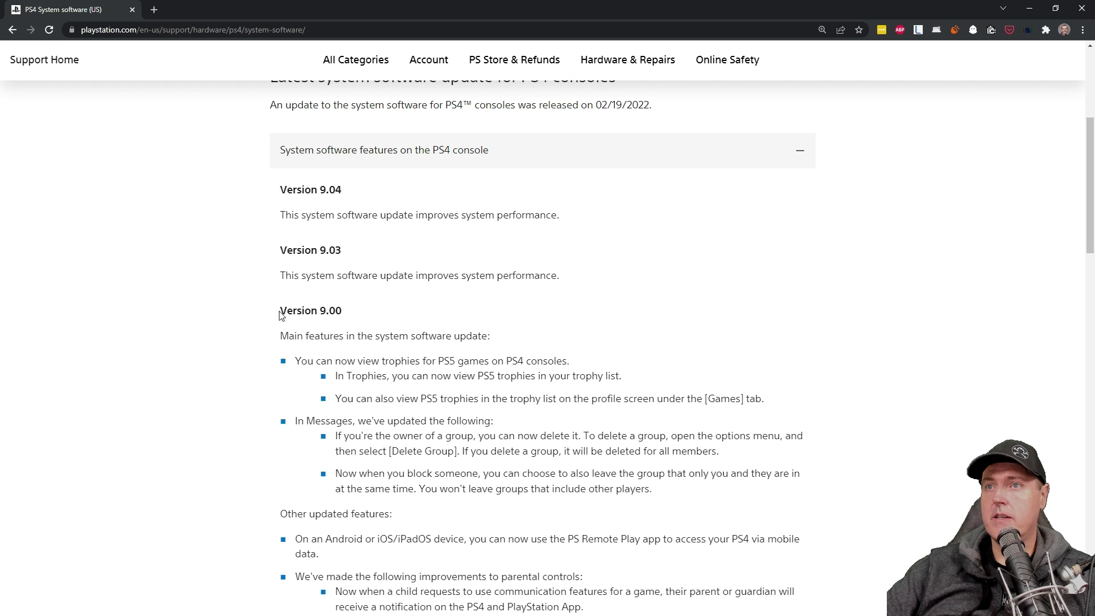
{"action": "left_click_drag", "start_coordinate": [279, 310], "coordinate": [354, 315]}
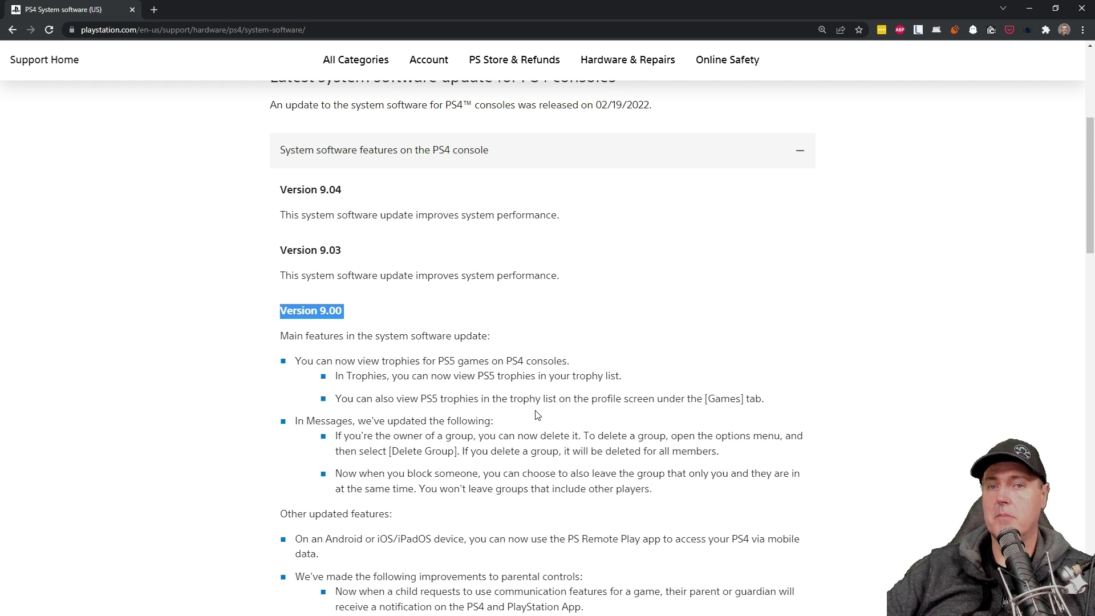
{"action": "left_click", "coordinate": [366, 157]}
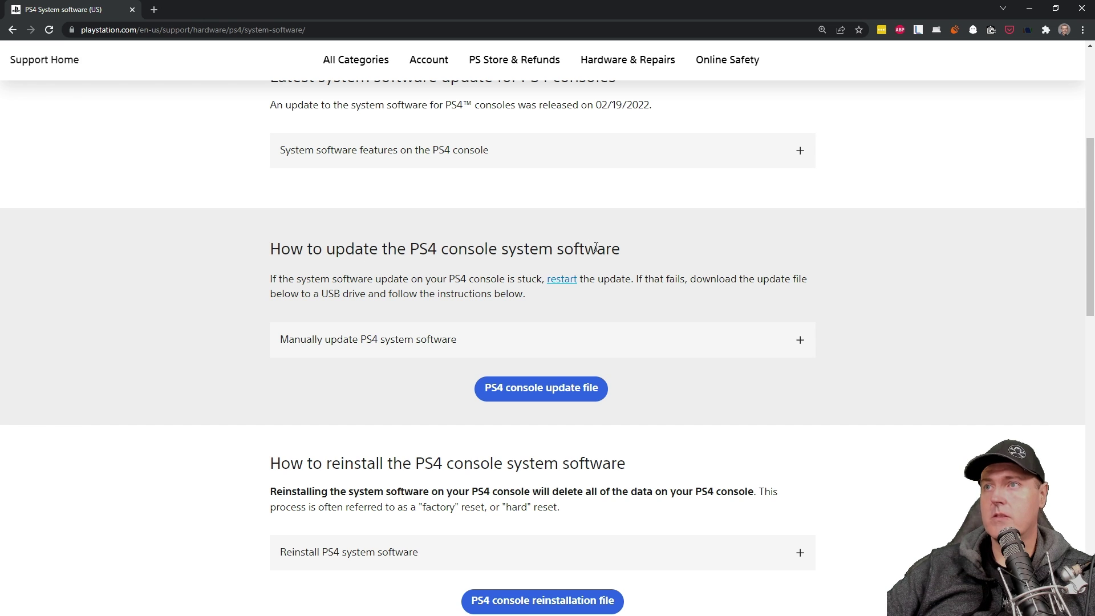
Expand the instructions for manually updating PS4 system software and examine the USB folder and file naming requirements.
{"action": "left_click", "coordinate": [481, 335]}
{"action": "left_click", "coordinate": [422, 338]}
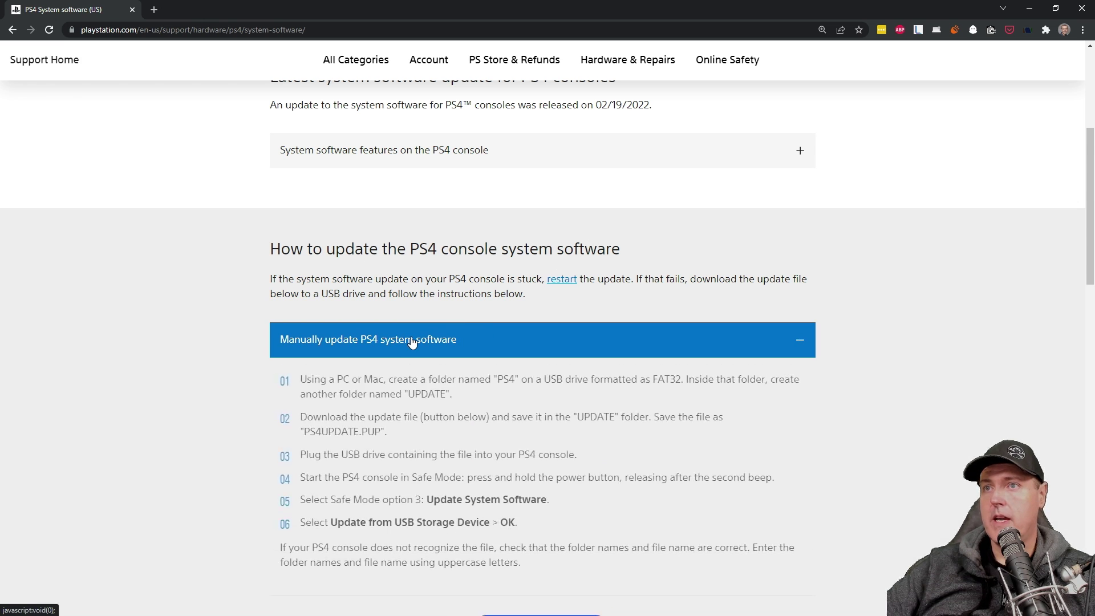
{"action": "scroll", "coordinate": [417, 361], "scroll_direction": "down", "scroll_amount": 1}
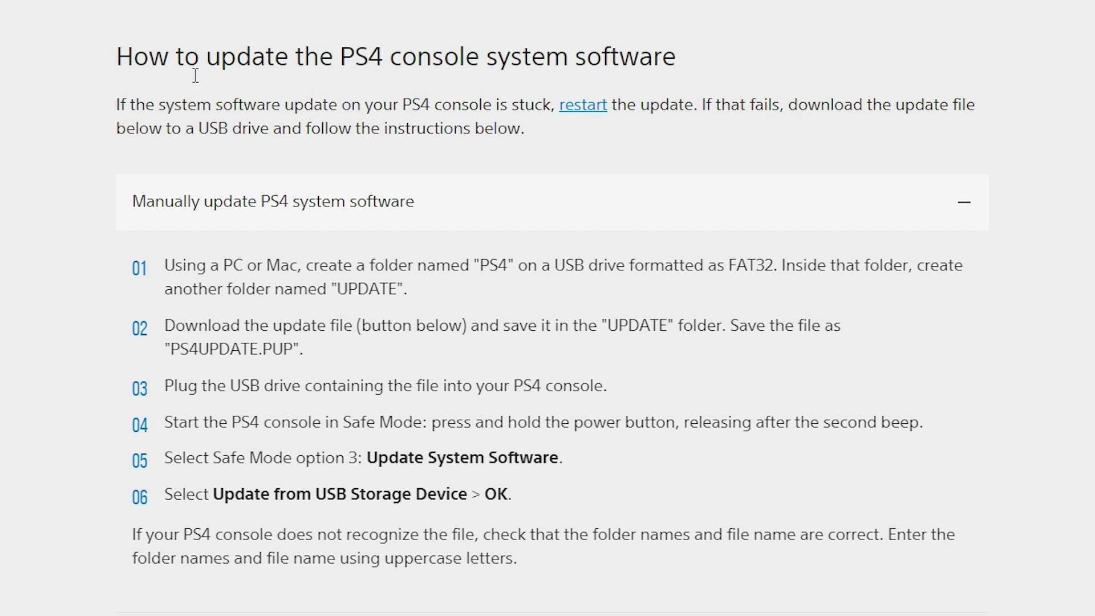
{"action": "scroll", "coordinate": [226, 190], "scroll_direction": "down", "scroll_amount": 2}
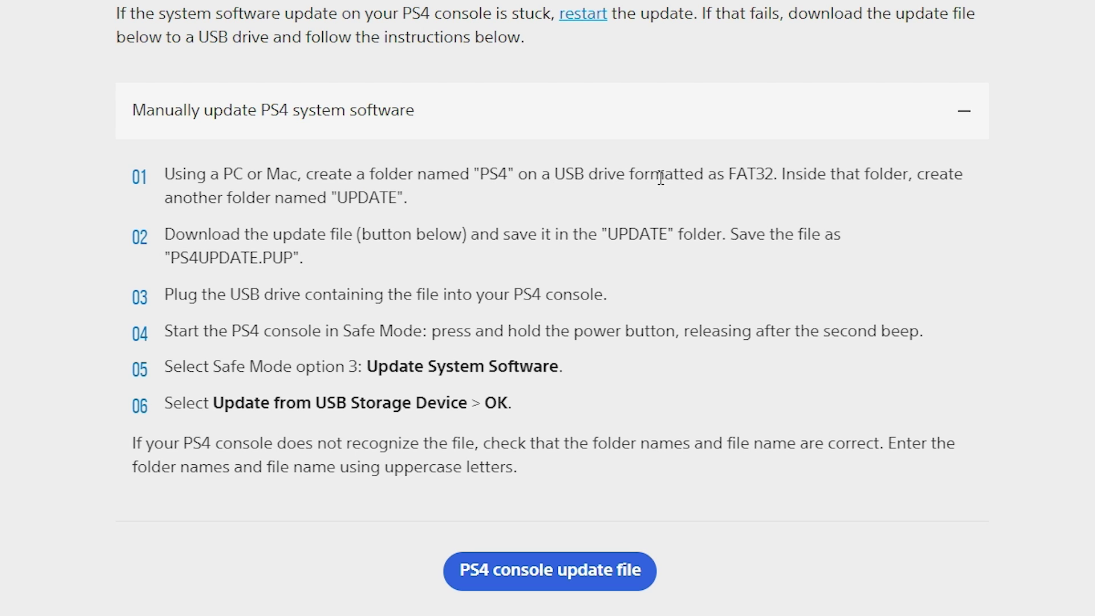
{"action": "double_click", "coordinate": [371, 195]}
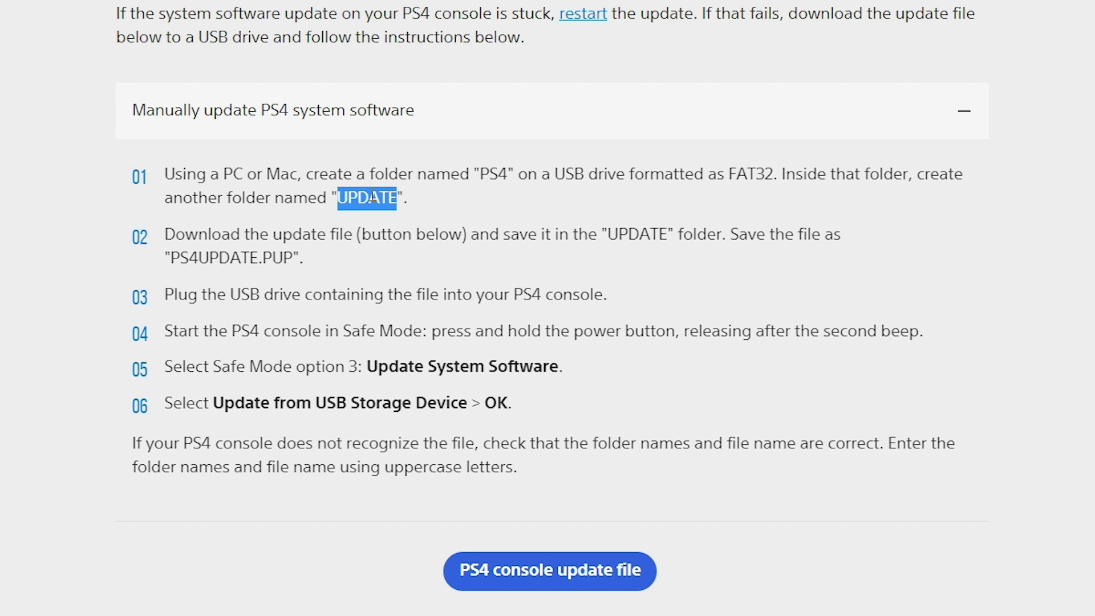
{"action": "left_click", "coordinate": [229, 259]}
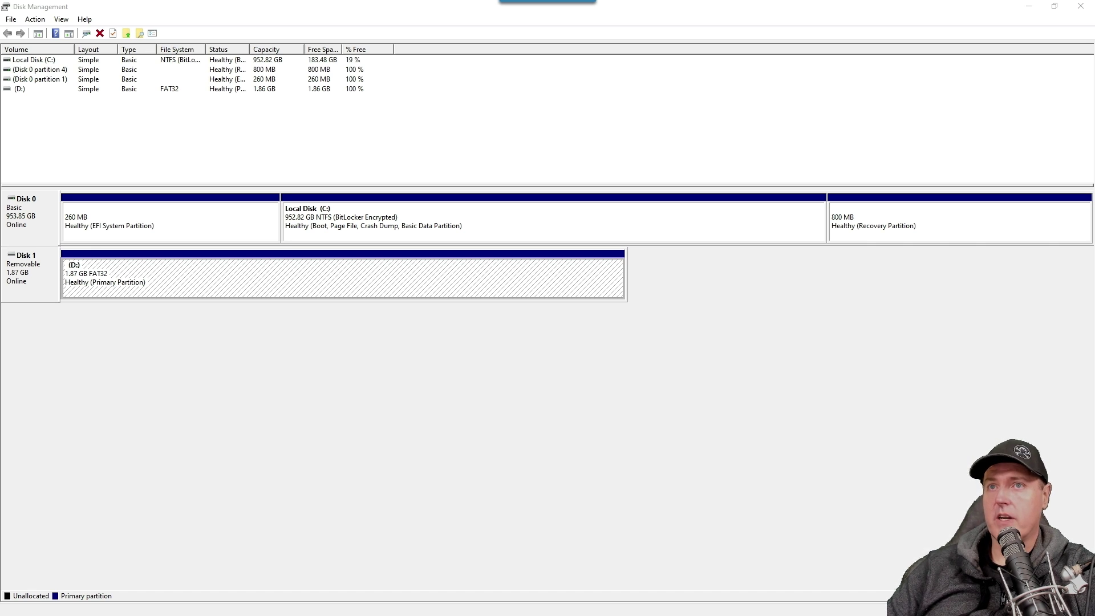
In Disk Management, quick-format the removable D: drive as FAT32 with the volume label PS4_9.
{"action": "left_click", "coordinate": [160, 297]}
{"action": "right_click", "coordinate": [147, 280]}
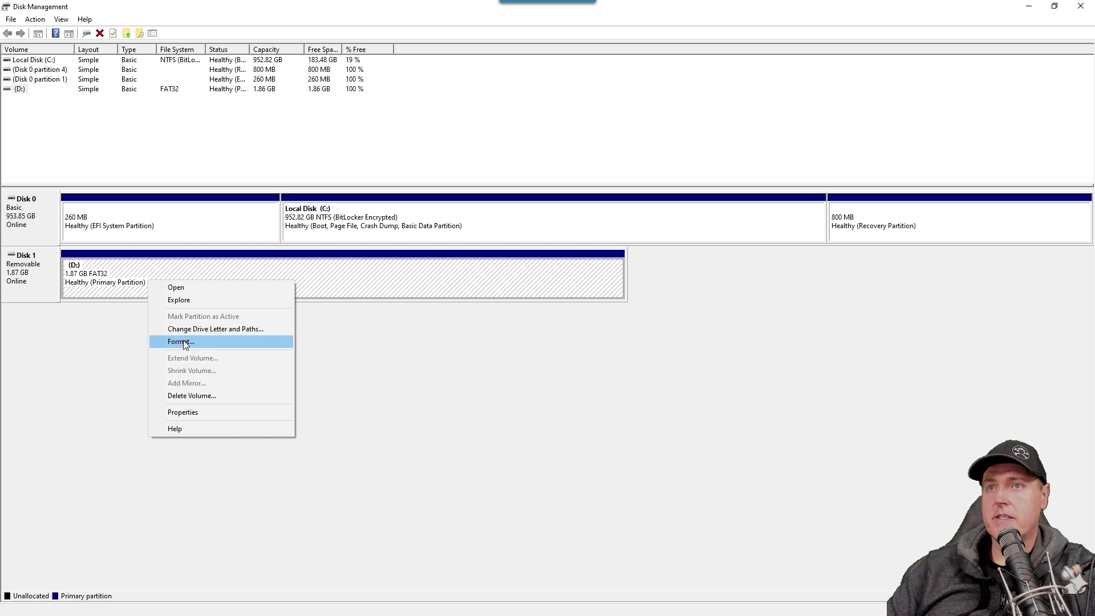
{"action": "left_click", "coordinate": [181, 342]}
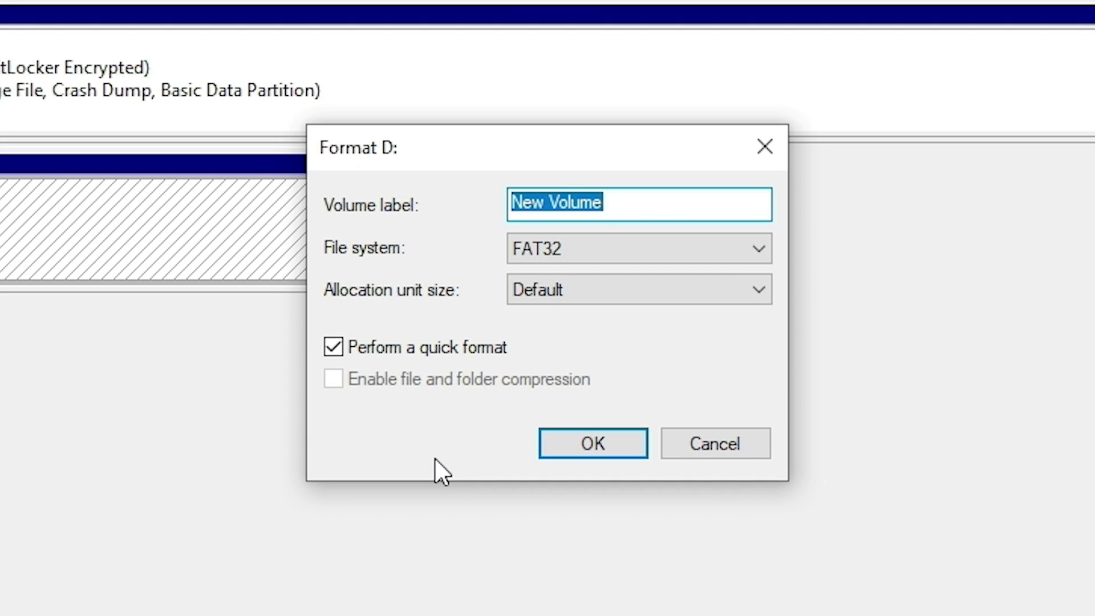
{"action": "type", "text": "PS4_9"}
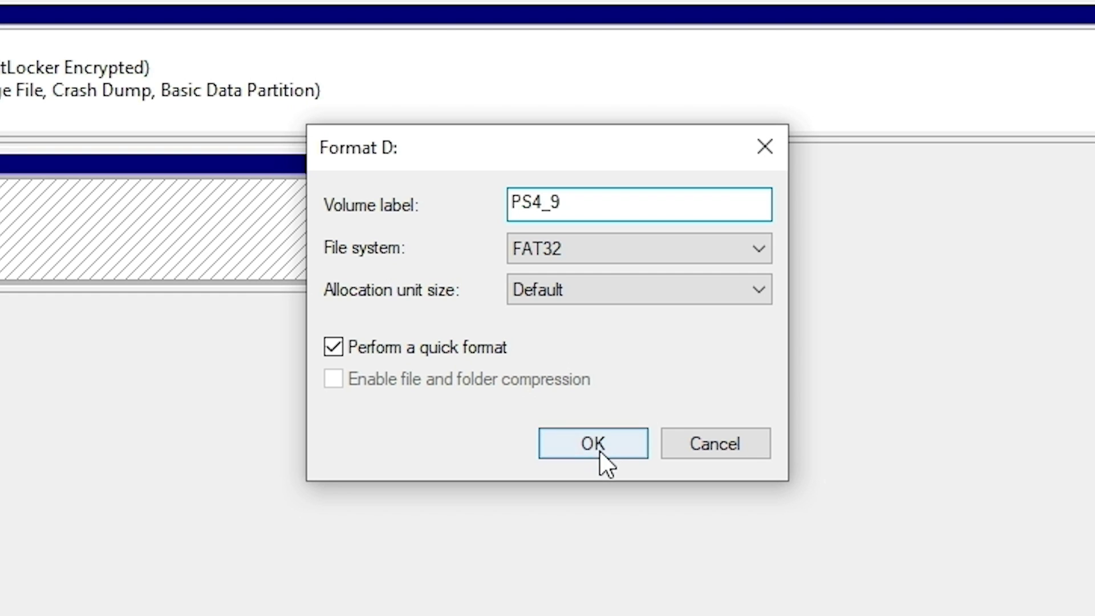
{"action": "left_click", "coordinate": [591, 448]}
{"action": "left_click", "coordinate": [647, 440]}
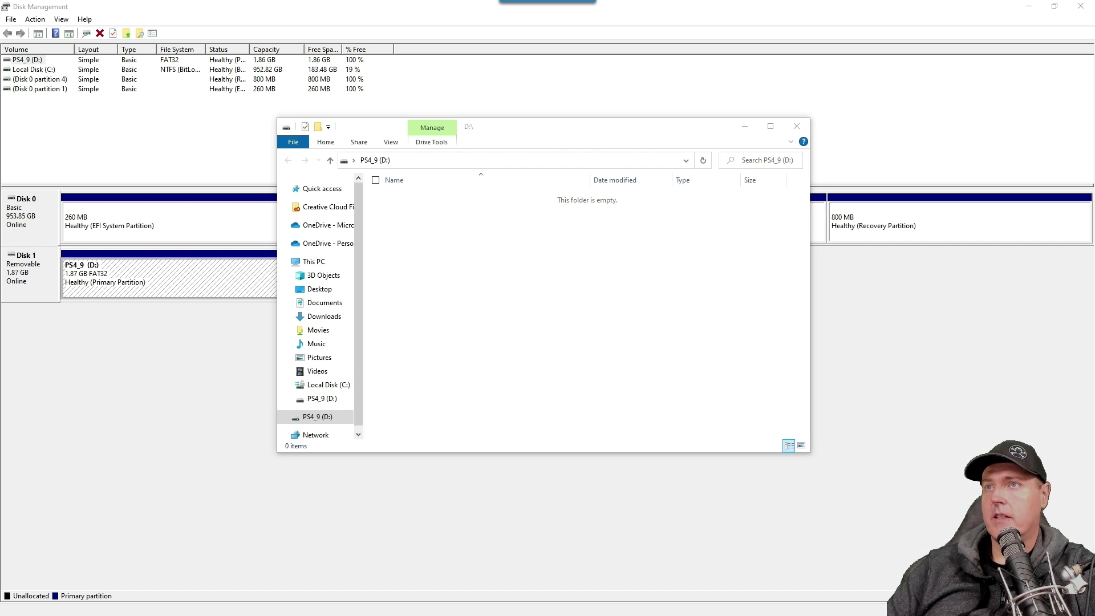
In File Explorer, create a folder named PS4 on the PS4_9 (D:) drive and open it.
{"action": "right_click", "coordinate": [370, 287]}
{"action": "mouse_move", "coordinate": [399, 476]}
{"action": "left_click", "coordinate": [543, 344]}
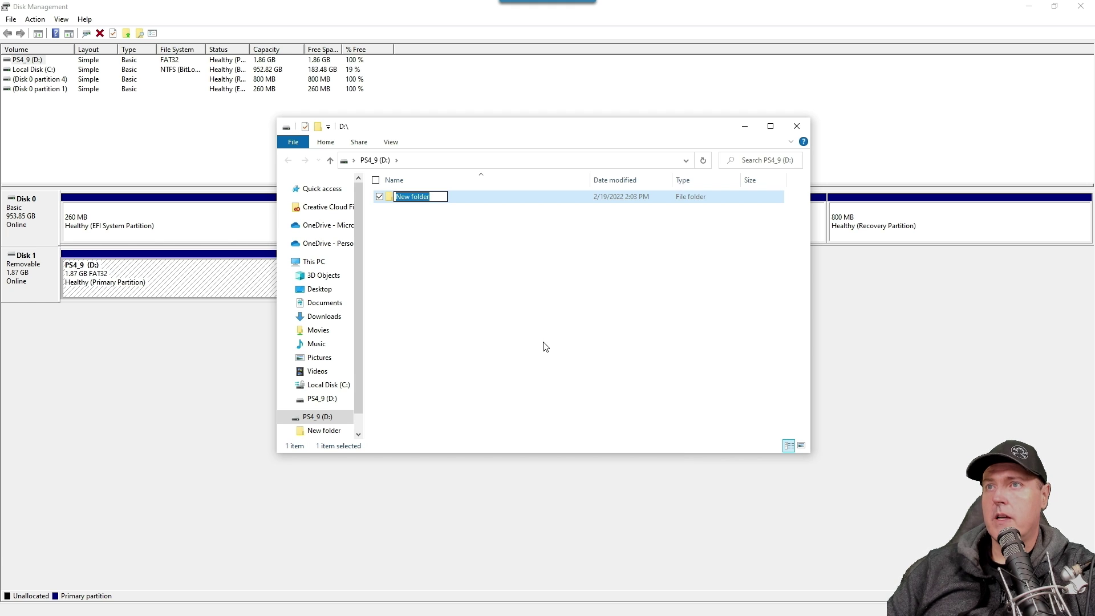
{"action": "type", "text": "PS"}
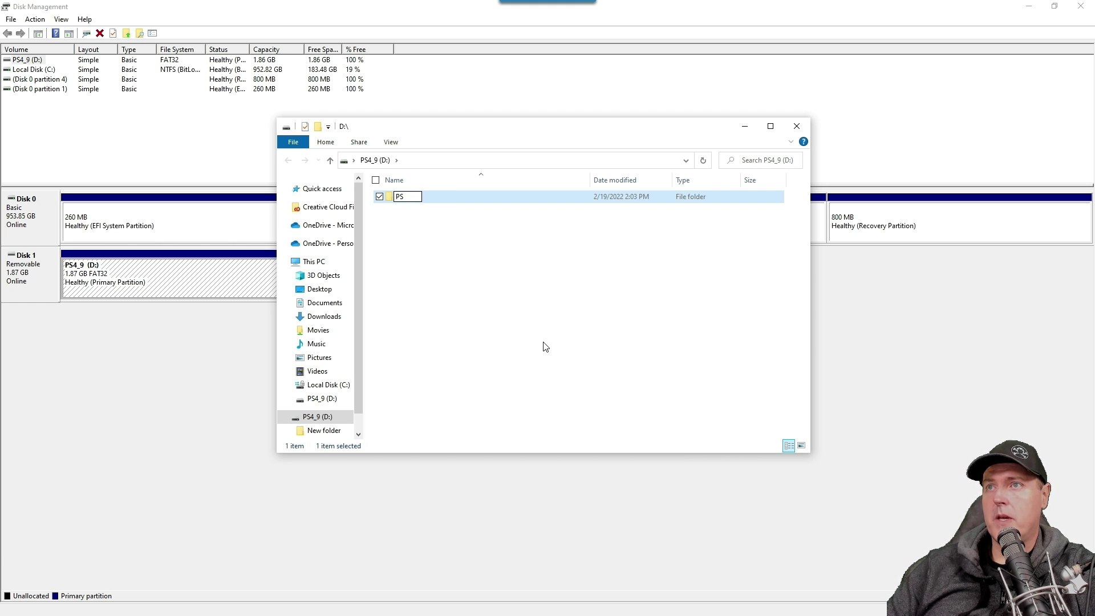
{"action": "type", "text": "4"}
{"action": "key", "text": "Return"}
{"action": "key", "text": "Return"}
Create a folder named UPDATE inside the PS4 folder and open it.
{"action": "right_click", "coordinate": [535, 280]}
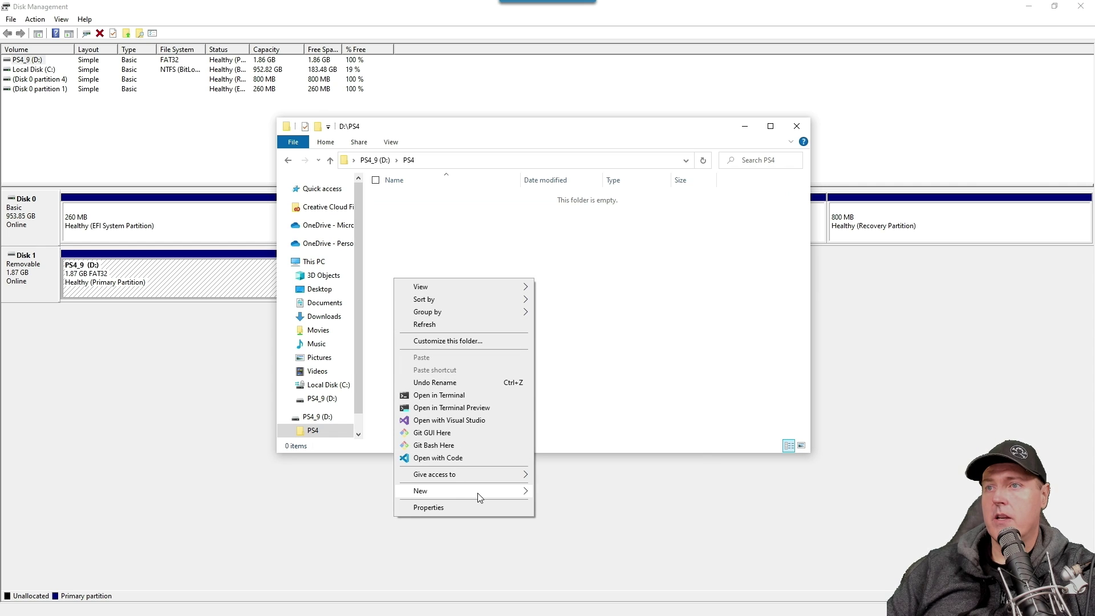
{"action": "mouse_move", "coordinate": [481, 494]}
{"action": "left_click", "coordinate": [569, 337]}
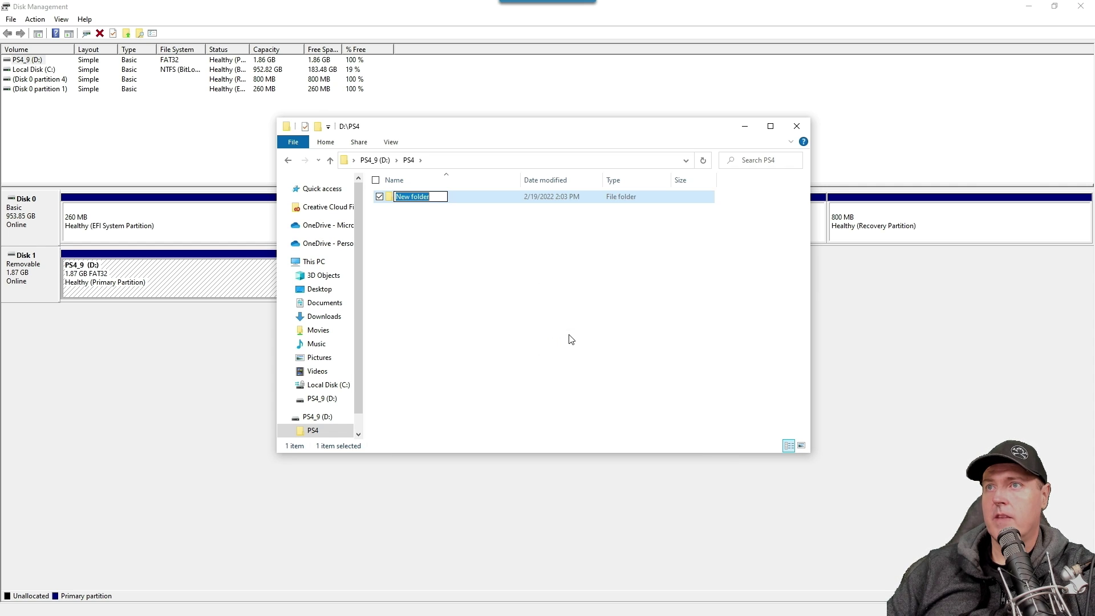
{"action": "type", "text": "UPDATE"}
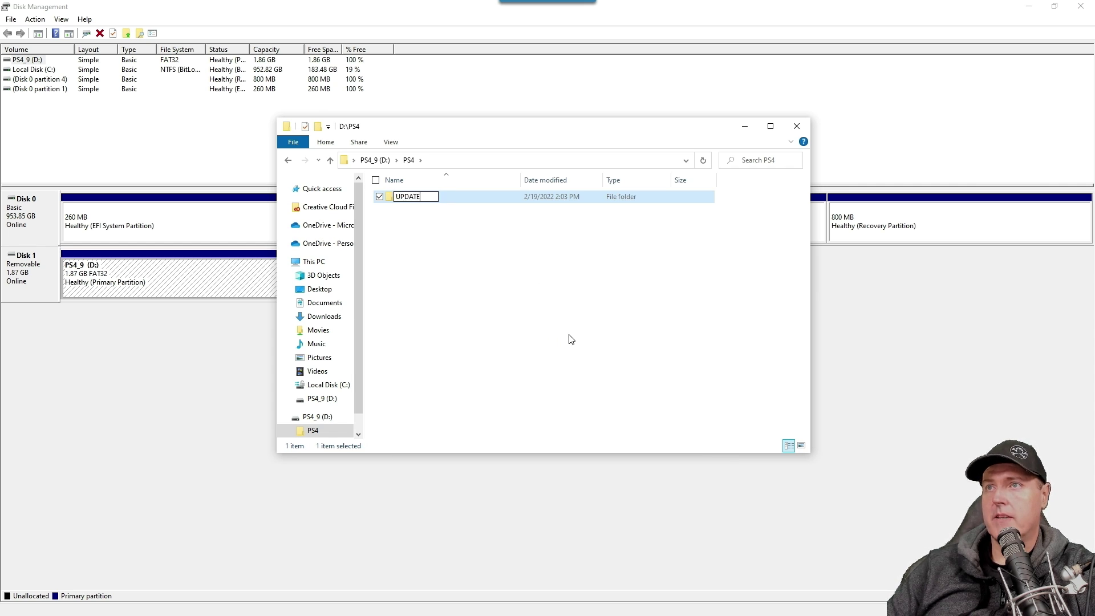
{"action": "key", "text": "Return"}
{"action": "key", "text": "Return"}
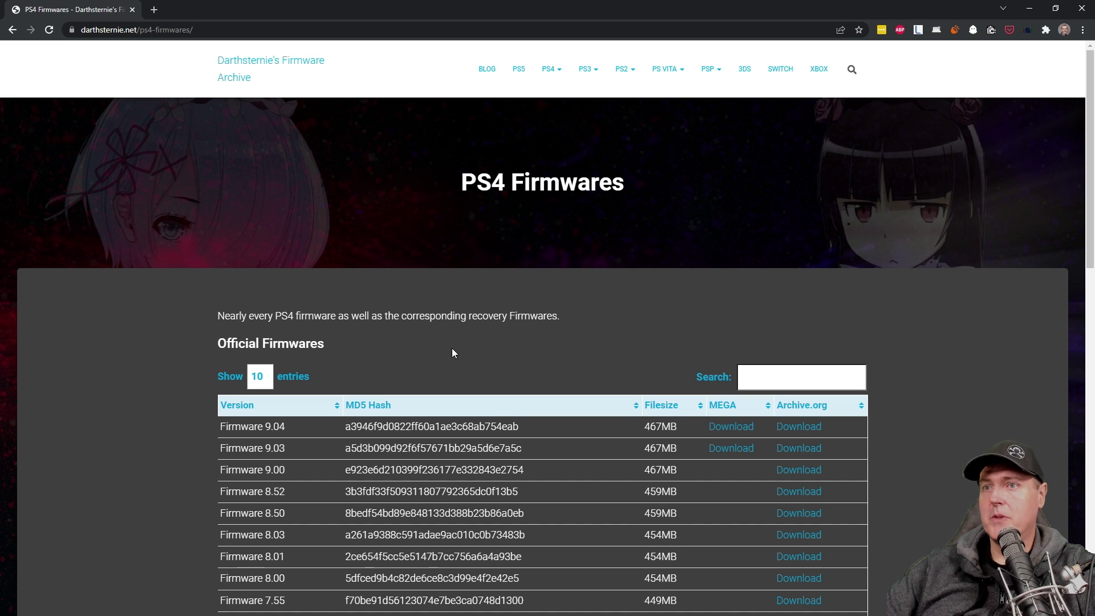
In the browser, download official Firmware 9.00 from Archive.org through Darthsternie's PS4 Firmwares page.
{"action": "scroll", "coordinate": [451, 348], "scroll_direction": "down", "scroll_amount": 1}
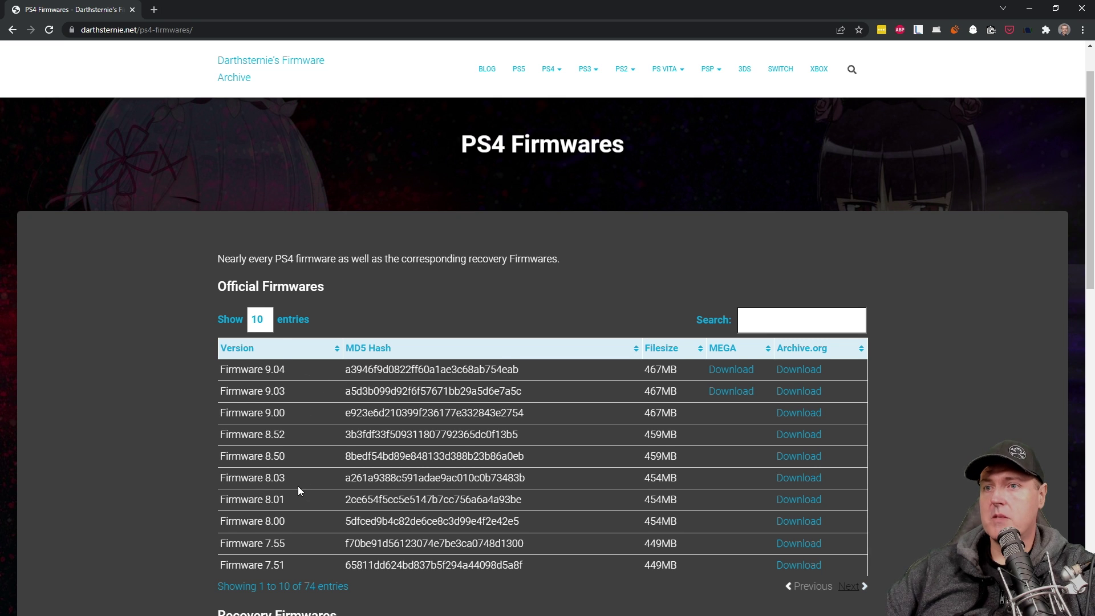
{"action": "scroll", "coordinate": [308, 479], "scroll_direction": "down", "scroll_amount": 5}
{"action": "scroll", "coordinate": [357, 348], "scroll_direction": "down", "scroll_amount": 3}
{"action": "scroll", "coordinate": [339, 425], "scroll_direction": "down", "scroll_amount": 4}
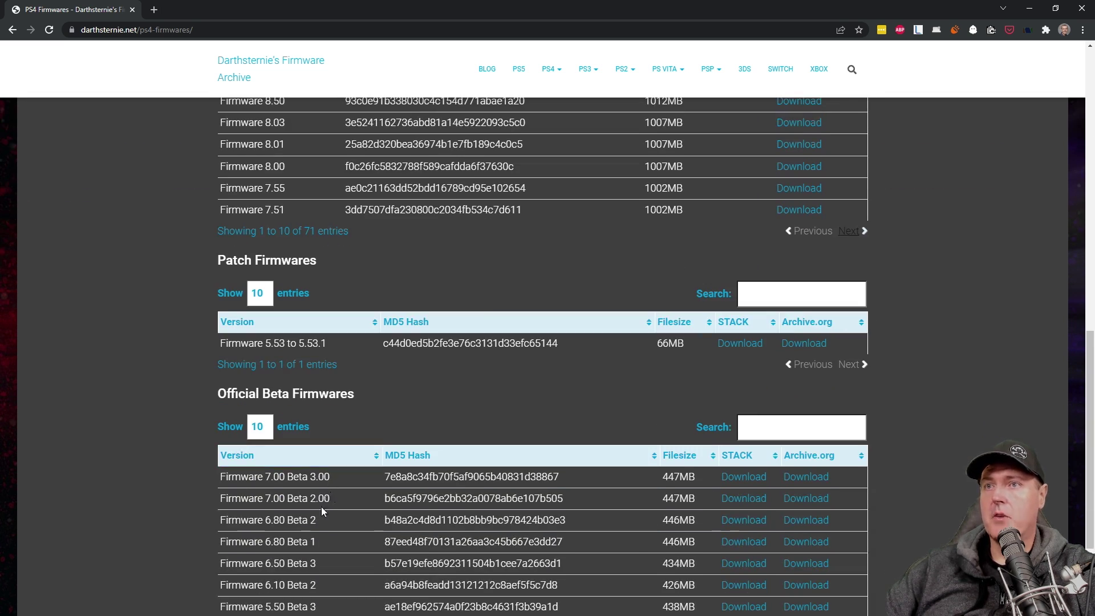
{"action": "scroll", "coordinate": [321, 507], "scroll_direction": "up", "scroll_amount": 10}
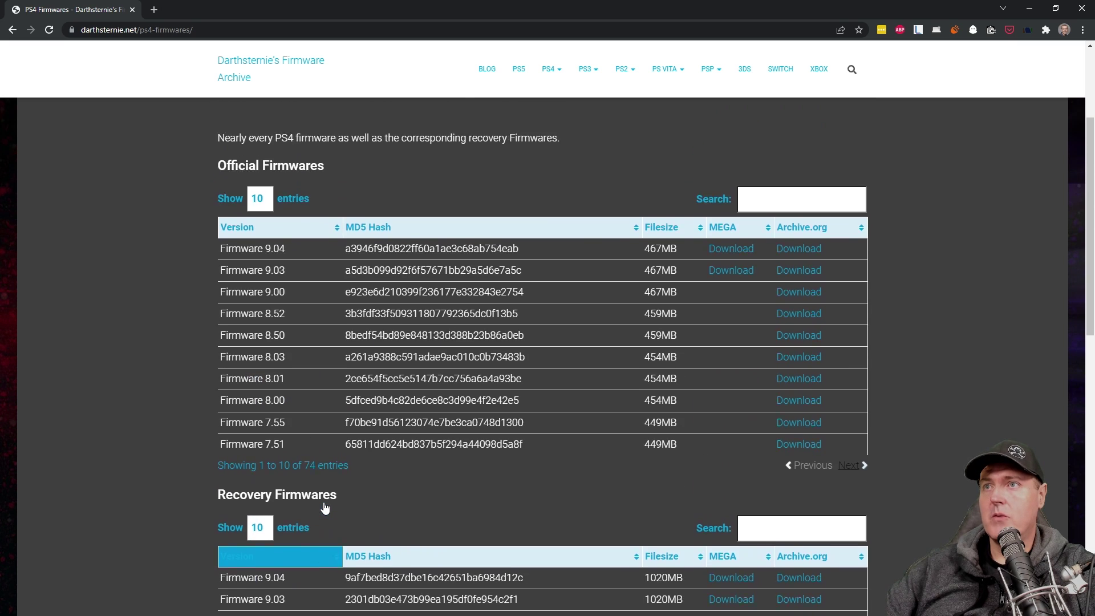
{"action": "scroll", "coordinate": [325, 507], "scroll_direction": "up", "scroll_amount": 1}
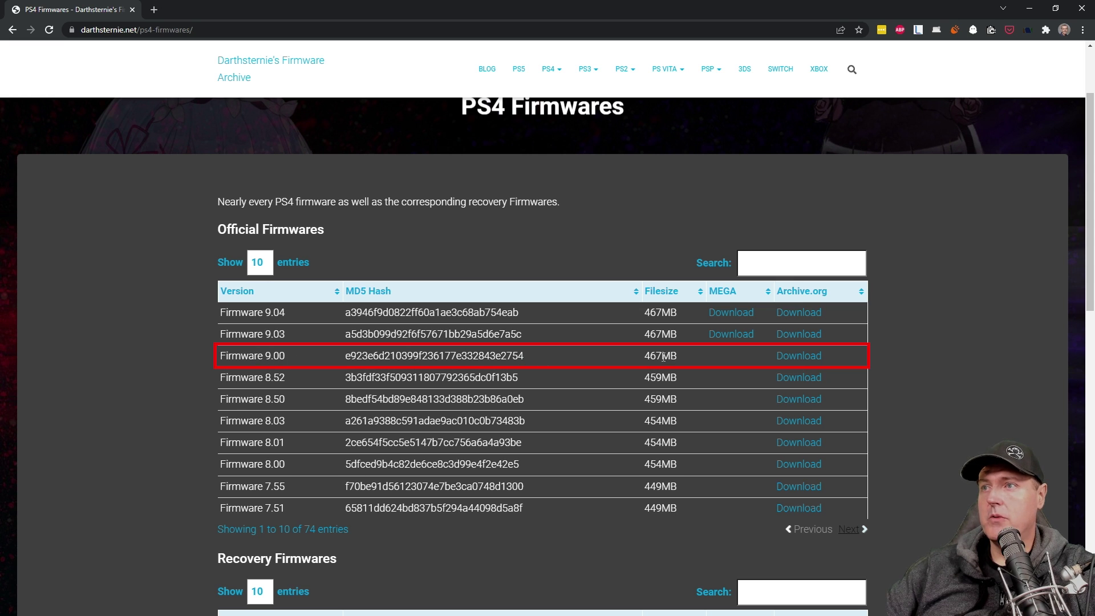
{"action": "left_click", "coordinate": [801, 356]}
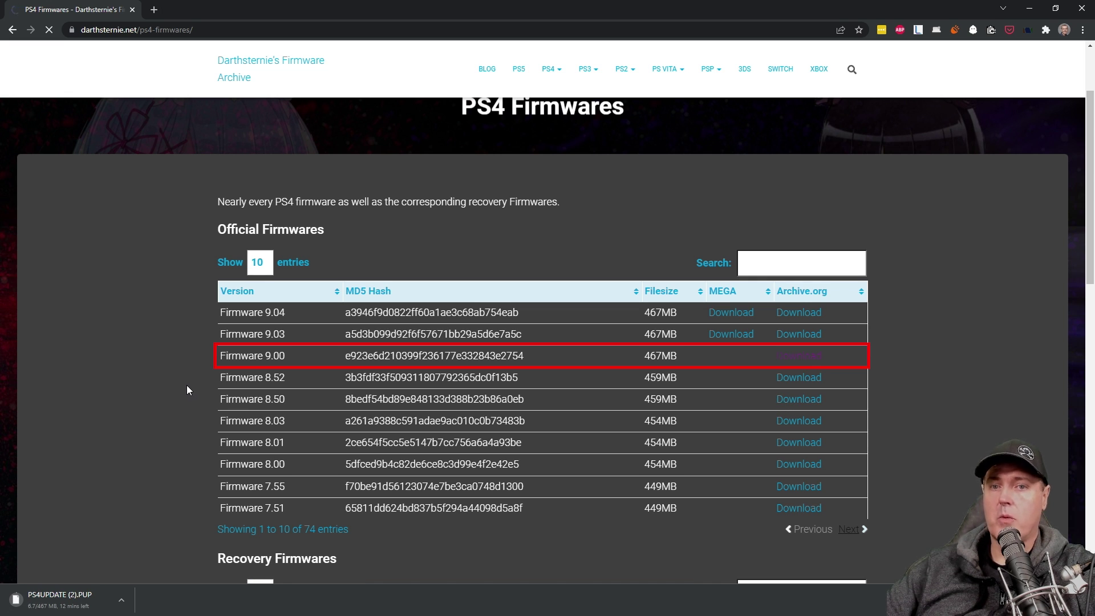
Highlight the MD5 hash listed for Firmware 9.00 in the Official Firmwares table.
{"action": "scroll", "coordinate": [418, 415], "scroll_direction": "up", "scroll_amount": 2}
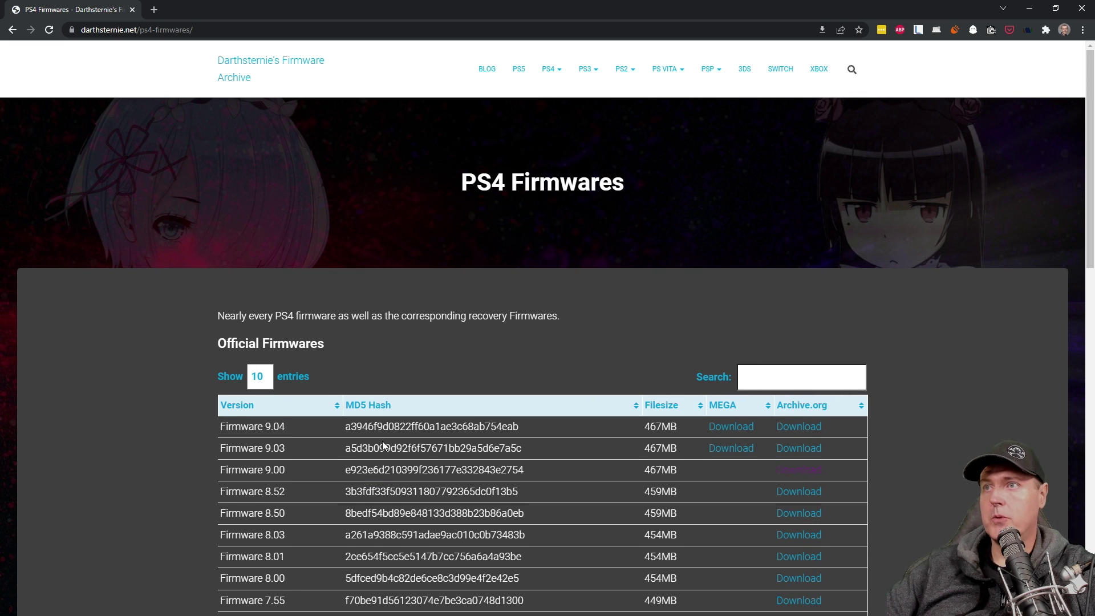
{"action": "left_click_drag", "start_coordinate": [345, 469], "coordinate": [524, 470]}
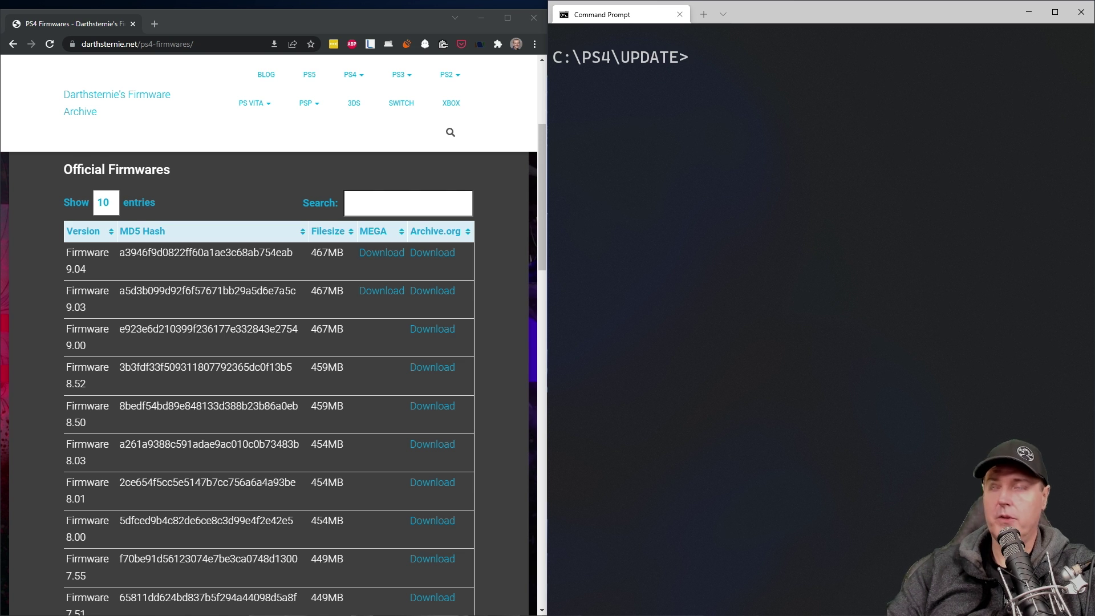
In Command Prompt, list the UPDATE folder's contents and compute the MD5 hash of PS4UPDATE.PUP with certutil.
{"action": "type", "text": "dir"}
{"action": "key", "text": "Return"}
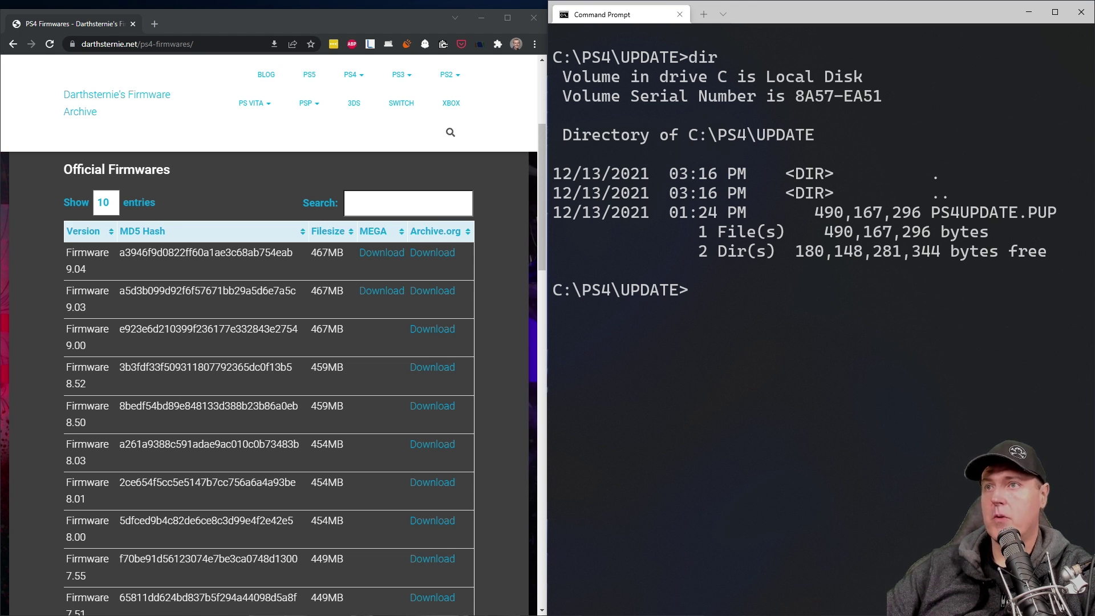
{"action": "type", "text": "certutil -hashfile PS4UPDATE.PUP MD5"}
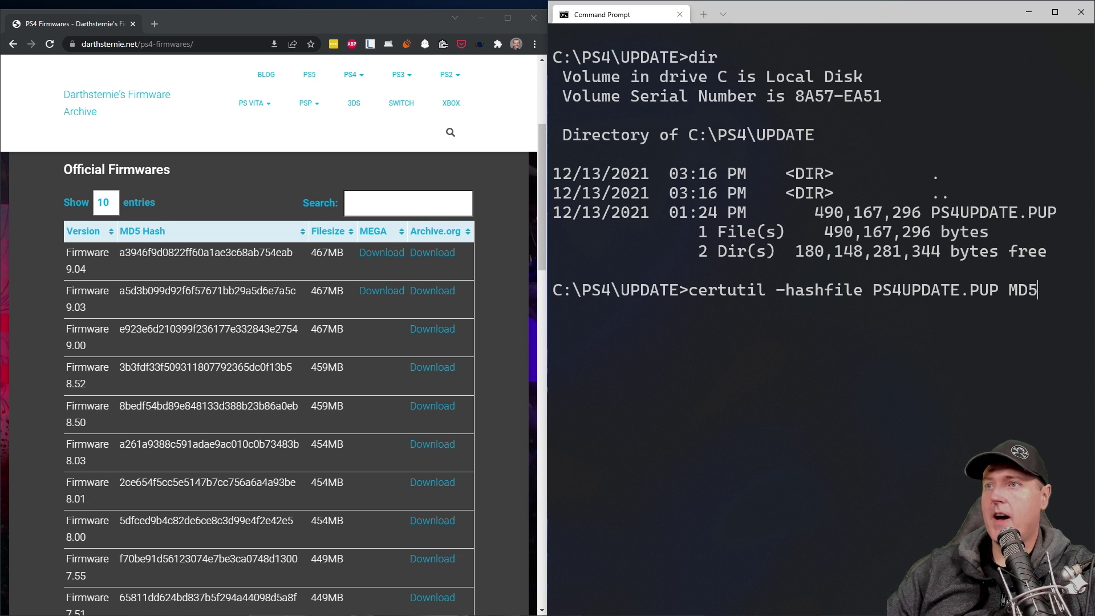
{"action": "key", "text": "Return"}
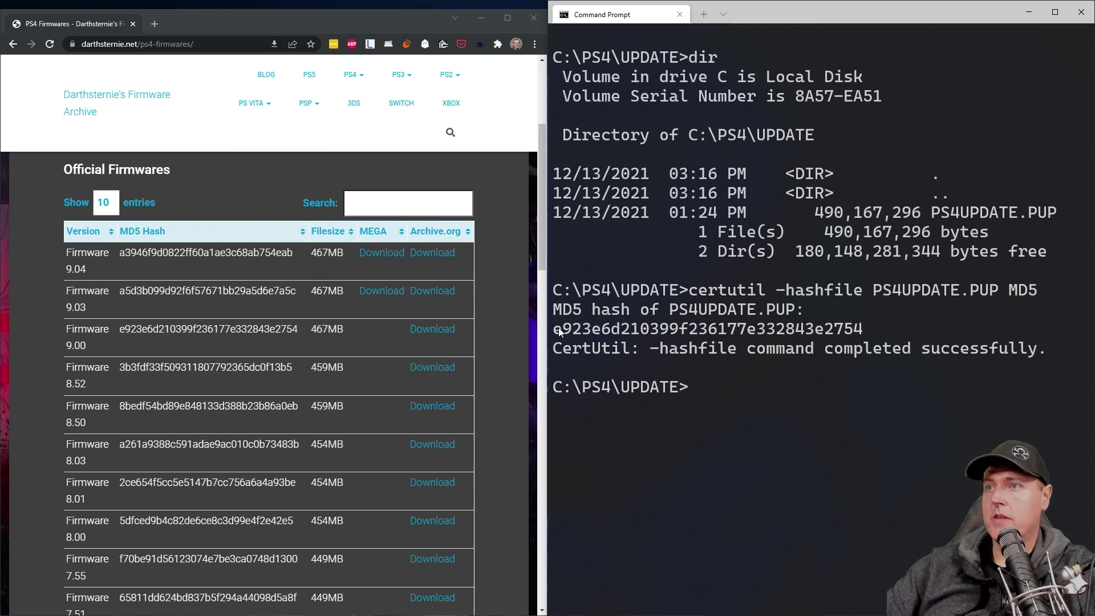
Compare the first and last four characters of the computed hash with Firmware 9.00's listed MD5, and bring up the Text Compare page.
{"action": "left_click_drag", "start_coordinate": [559, 330], "coordinate": [574, 343]}
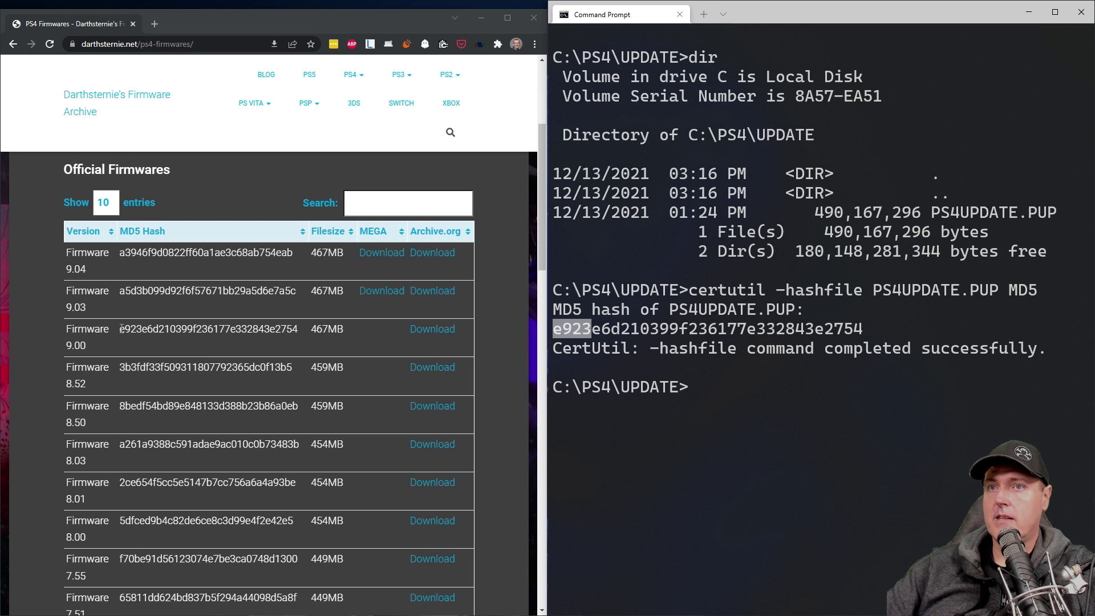
{"action": "left_click_drag", "start_coordinate": [121, 328], "coordinate": [142, 329]}
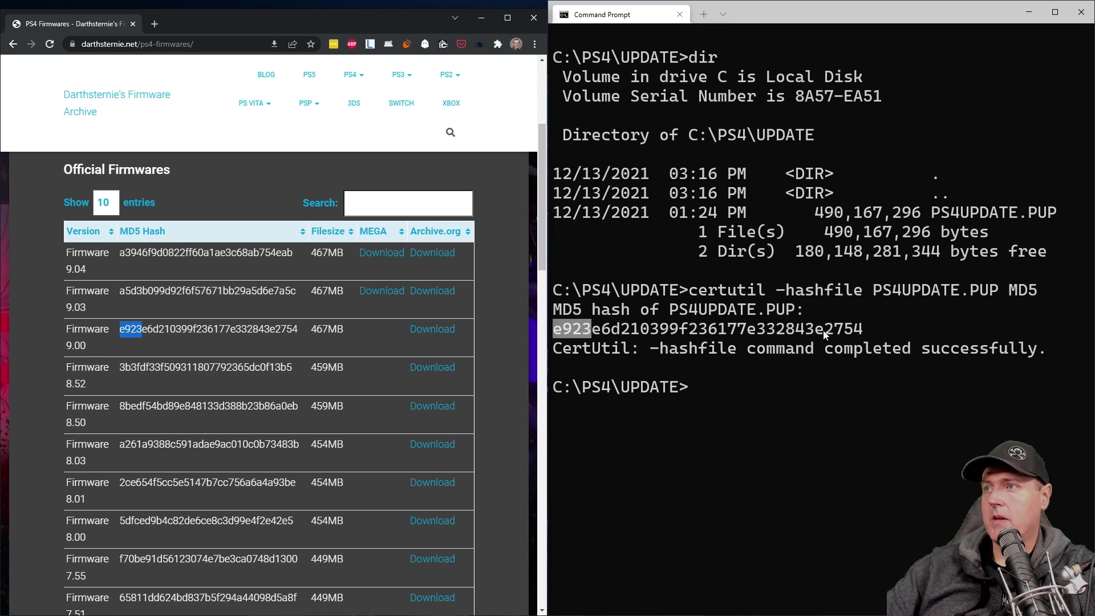
{"action": "left_click_drag", "start_coordinate": [829, 330], "coordinate": [861, 334]}
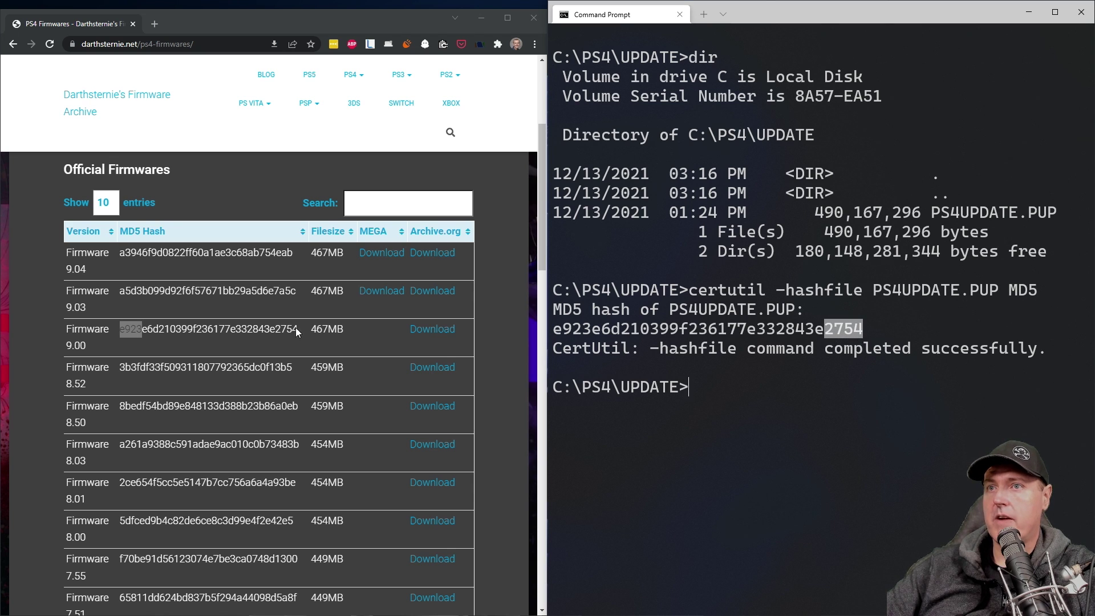
{"action": "left_click", "coordinate": [278, 326]}
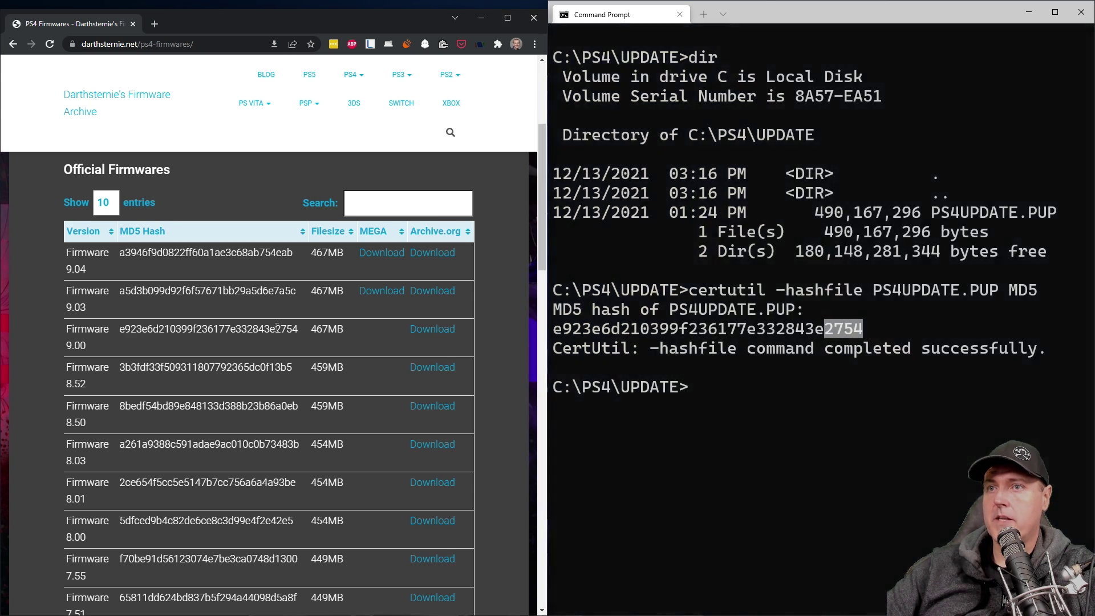
{"action": "left_click_drag", "start_coordinate": [277, 327], "coordinate": [299, 328]}
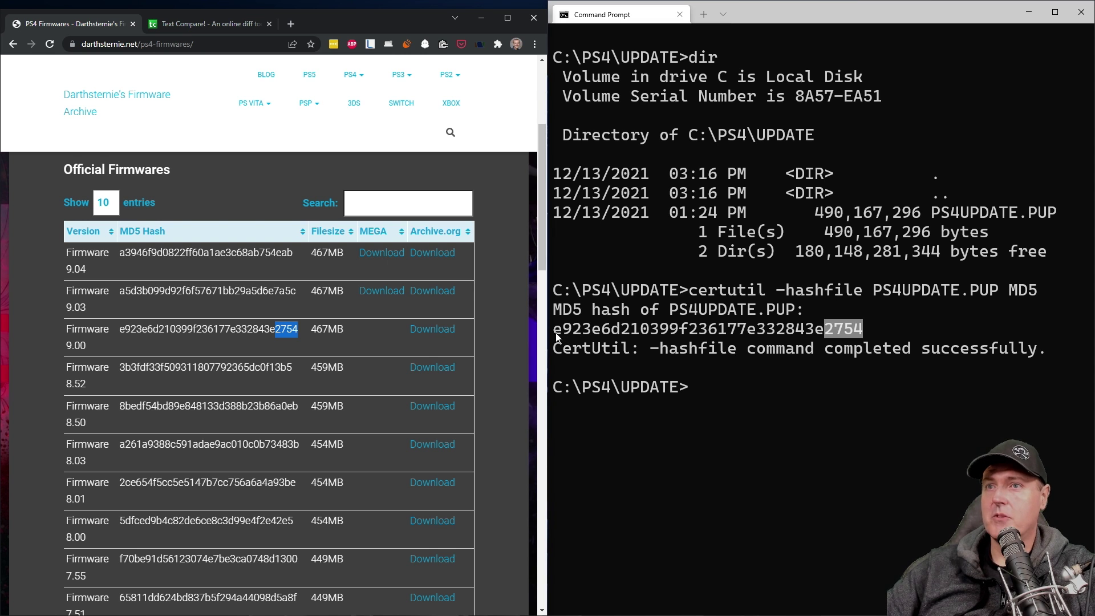
{"action": "left_click", "coordinate": [206, 23]}
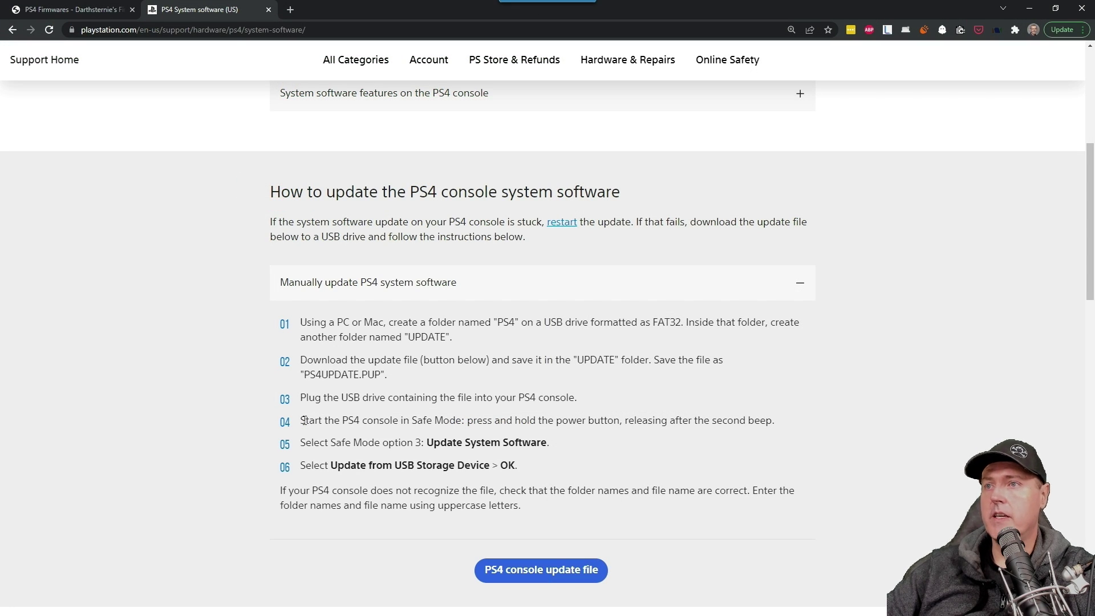
On PlayStation's manual update instructions, highlight step 04 about starting the console in Safe Mode.
{"action": "left_click_drag", "start_coordinate": [301, 421], "coordinate": [788, 423]}
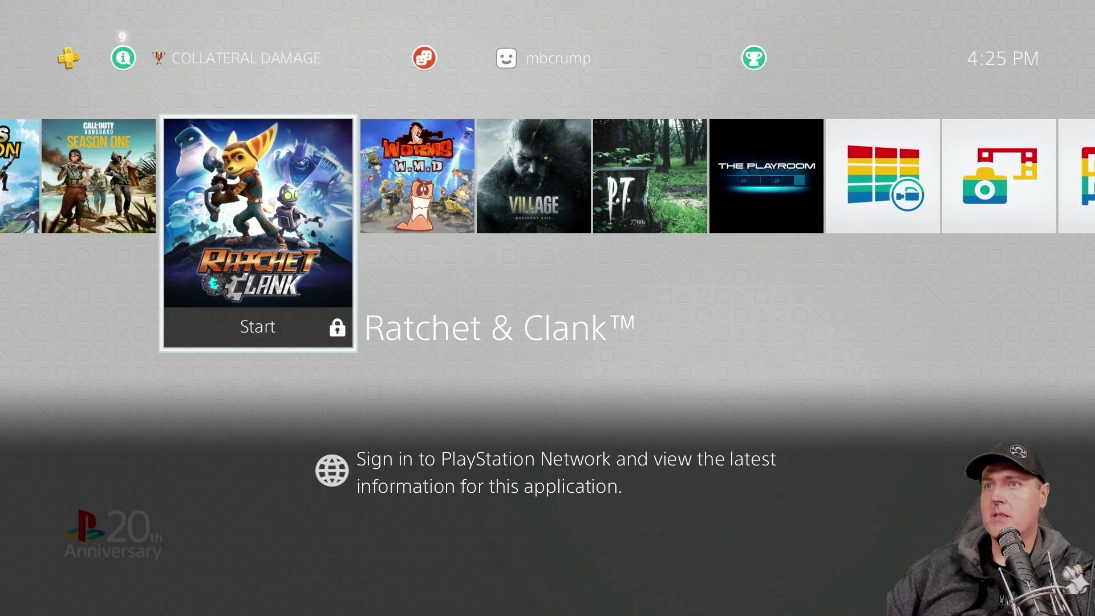
On the PS4 console, turn the system off completely through the Quick Menu's power options.
{"action": "key", "text": "super"}
{"action": "key", "text": "Right"}
{"action": "key", "text": "Down"}
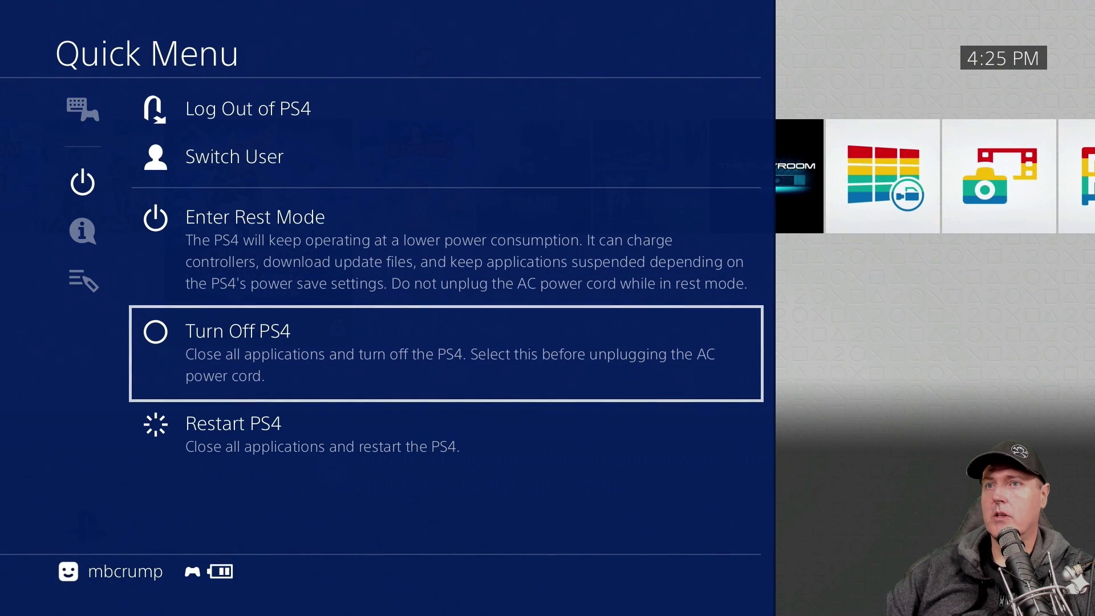
{"action": "key", "text": "Return"}
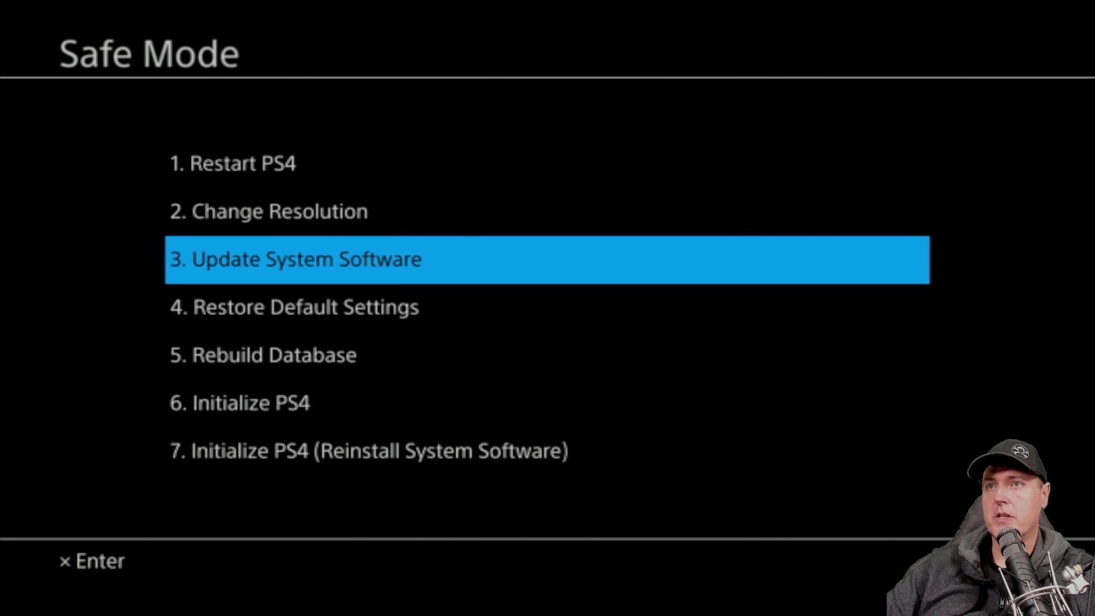
In Safe Mode, start the system software update to version 9.00 from the USB storage device and accept the license agreement.
{"action": "key", "text": "Return"}
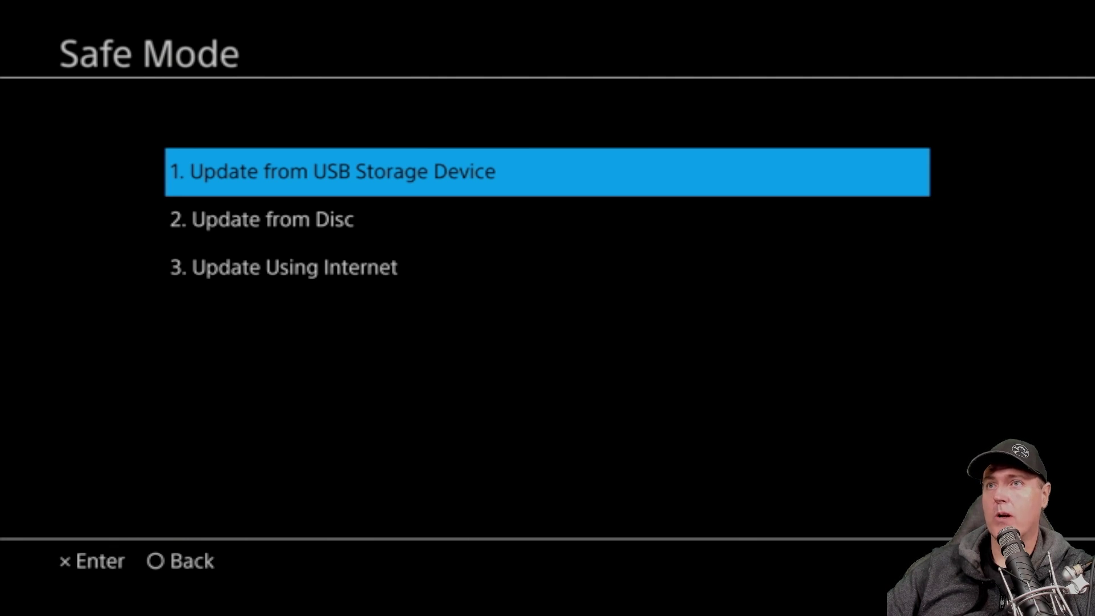
{"action": "key", "text": "Return"}
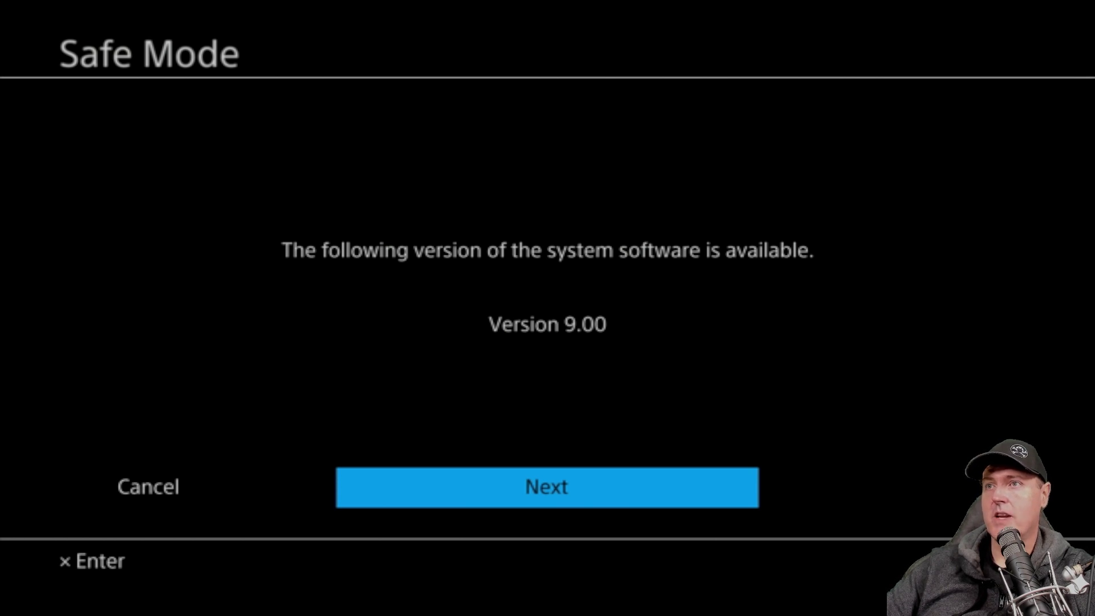
{"action": "key", "text": "Return"}
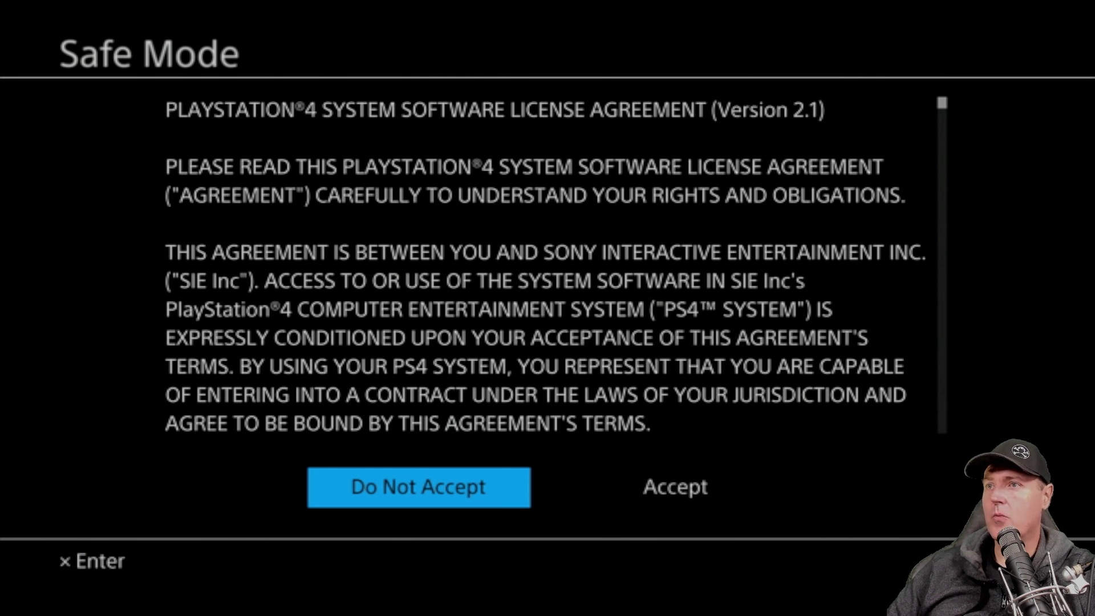
{"action": "key", "text": "Right"}
{"action": "key", "text": "Return"}
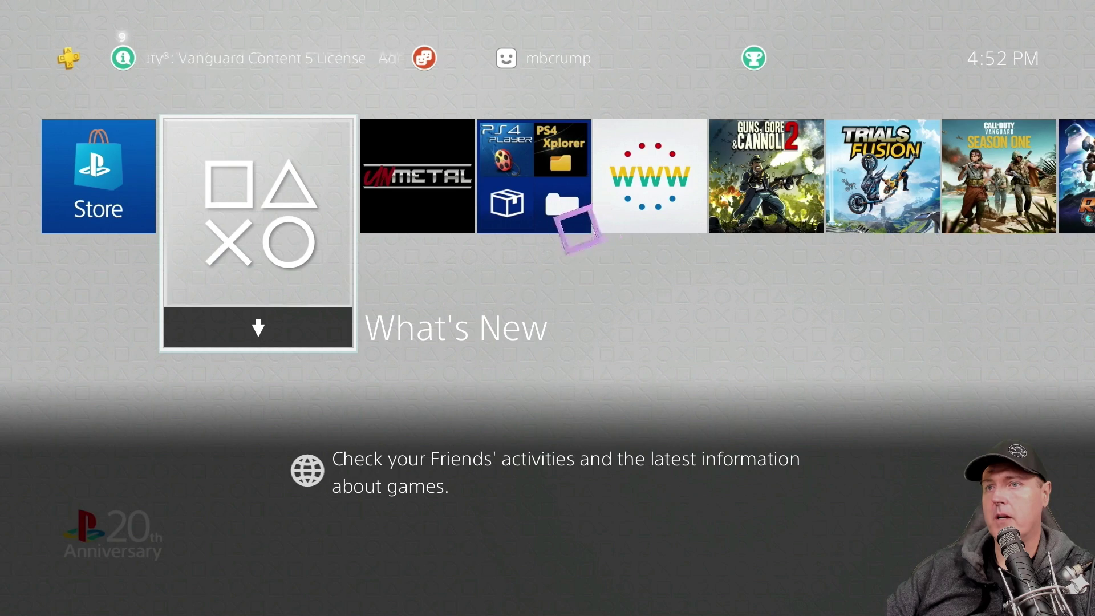
Open Settings from the function area above the PS4 home screen's content row.
{"action": "key", "text": "Right"}
{"action": "key", "text": "Right"}
{"action": "key", "text": "Up"}
{"action": "key", "text": "Right"}
{"action": "key", "text": "Right"}
{"action": "key", "text": "Right"}
{"action": "key", "text": "Right"}
{"action": "key", "text": "Right"}
{"action": "key", "text": "Right"}
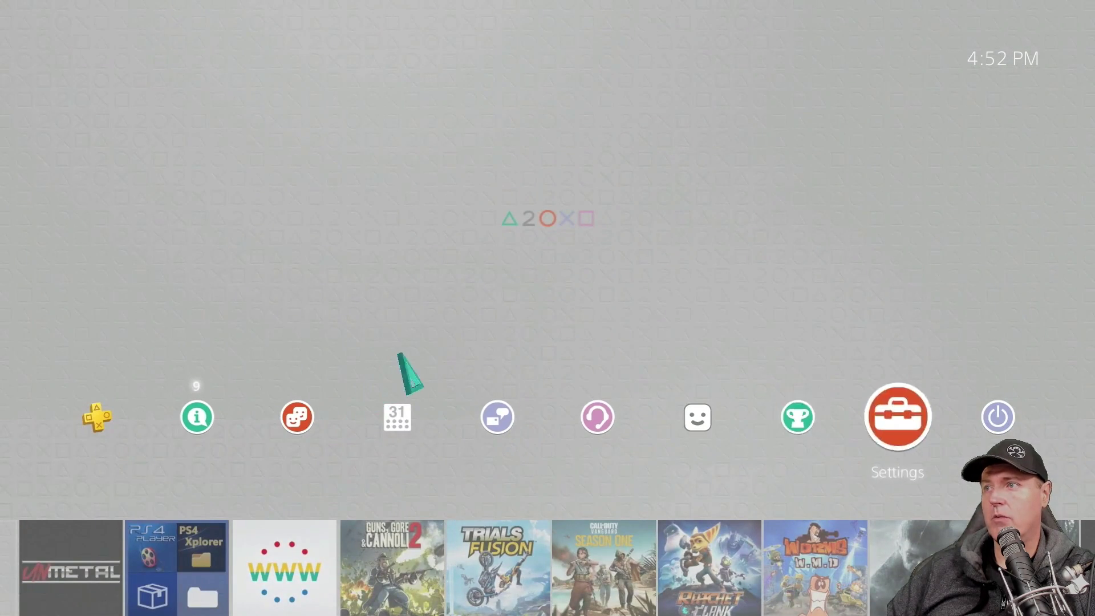
{"action": "key", "text": "Return"}
Open System Information in the PS4's System settings to check the installed system software version.
{"action": "key", "text": "Down"}
{"action": "key", "text": "Down"}
{"action": "key", "text": "Down"}
{"action": "key", "text": "Down"}
{"action": "key", "text": "Down"}
{"action": "key", "text": "Down"}
{"action": "key", "text": "Down"}
{"action": "key", "text": "Down"}
{"action": "key", "text": "Down"}
{"action": "key", "text": "Down"}
{"action": "key", "text": "Down"}
{"action": "key", "text": "Down"}
{"action": "key", "text": "Down"}
{"action": "key", "text": "Down"}
{"action": "key", "text": "Down"}
{"action": "key", "text": "Down"}
{"action": "key", "text": "Down"}
{"action": "key", "text": "Down"}
{"action": "key", "text": "Down"}
{"action": "key", "text": "Up"}
{"action": "key", "text": "Return"}
{"action": "key", "text": "Return"}
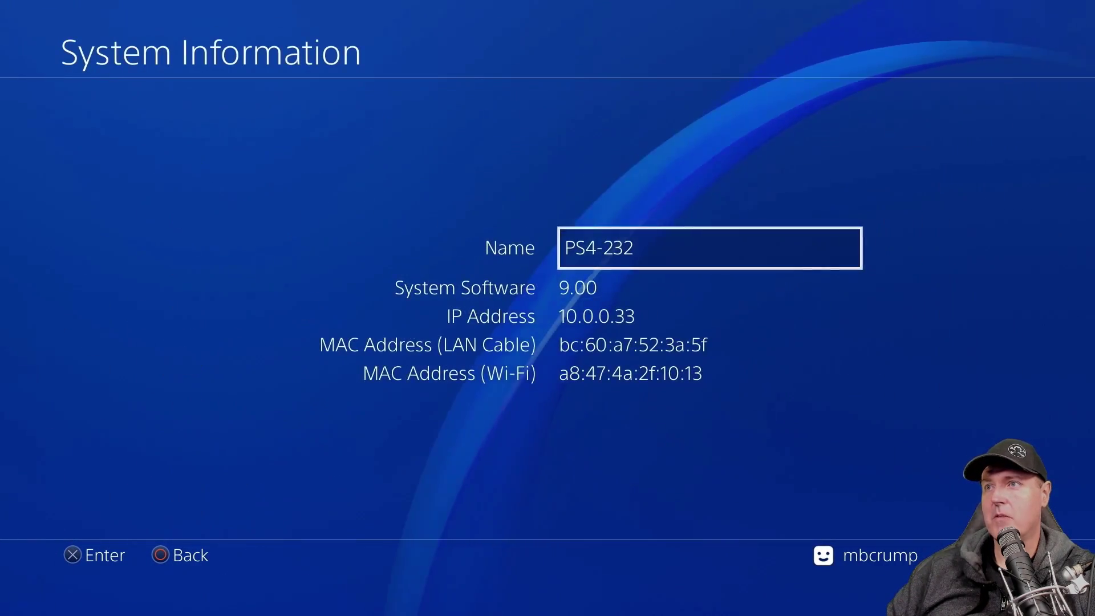